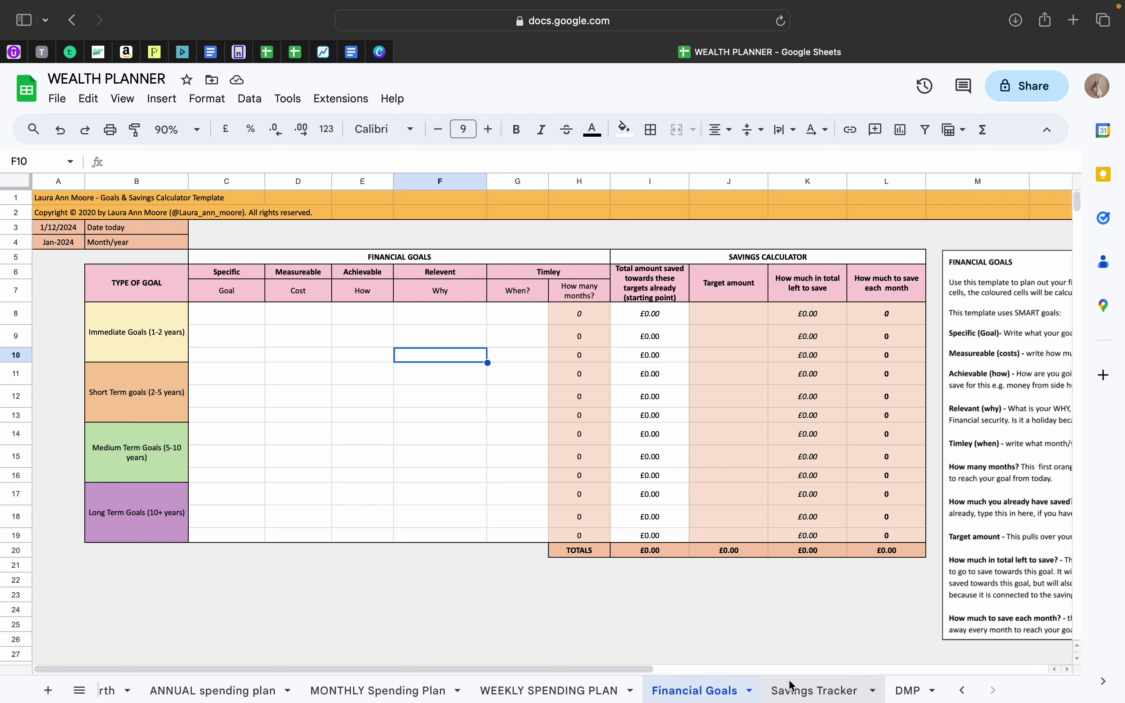
# Compare the Savings Tracker sheet with the Financial Goals sheet, finishing on Financial Goals
pyautogui.click(812, 698)
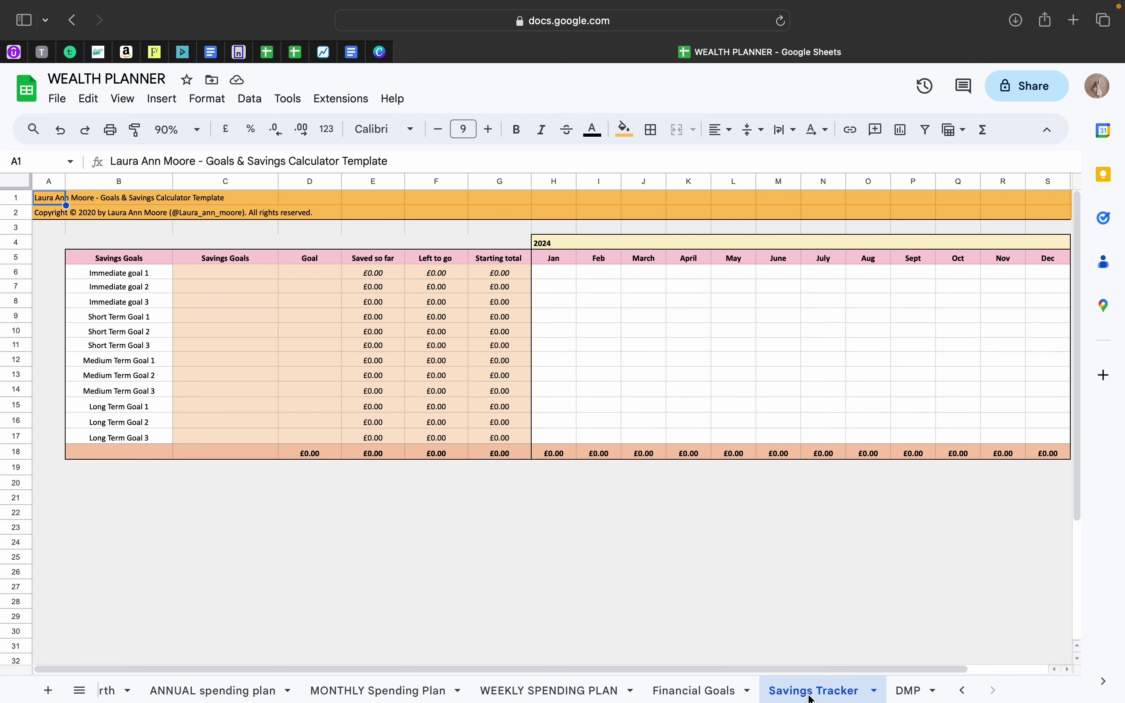
pyautogui.click(707, 696)
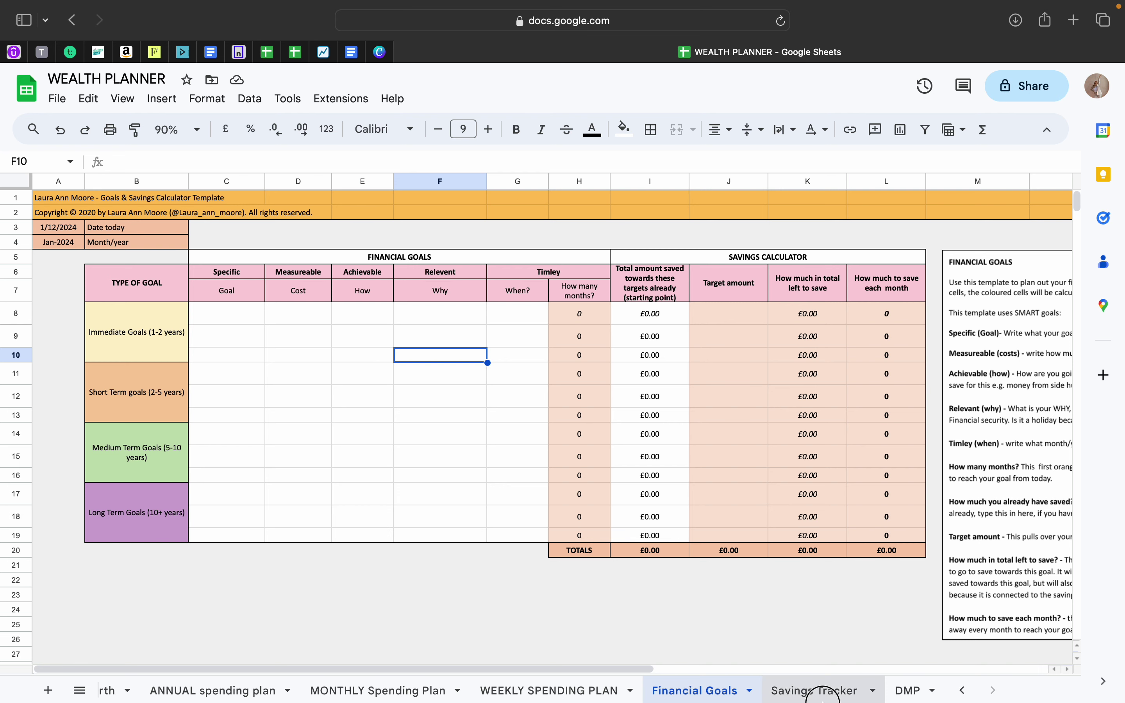
pyautogui.click(820, 690)
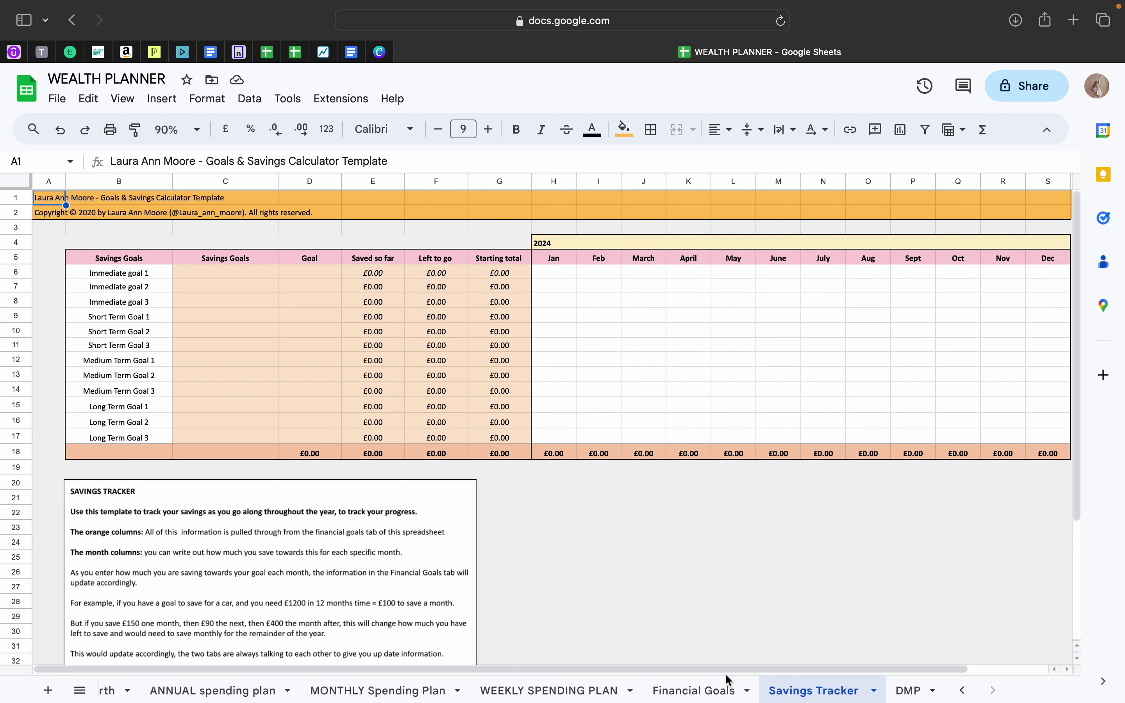
pyautogui.click(718, 691)
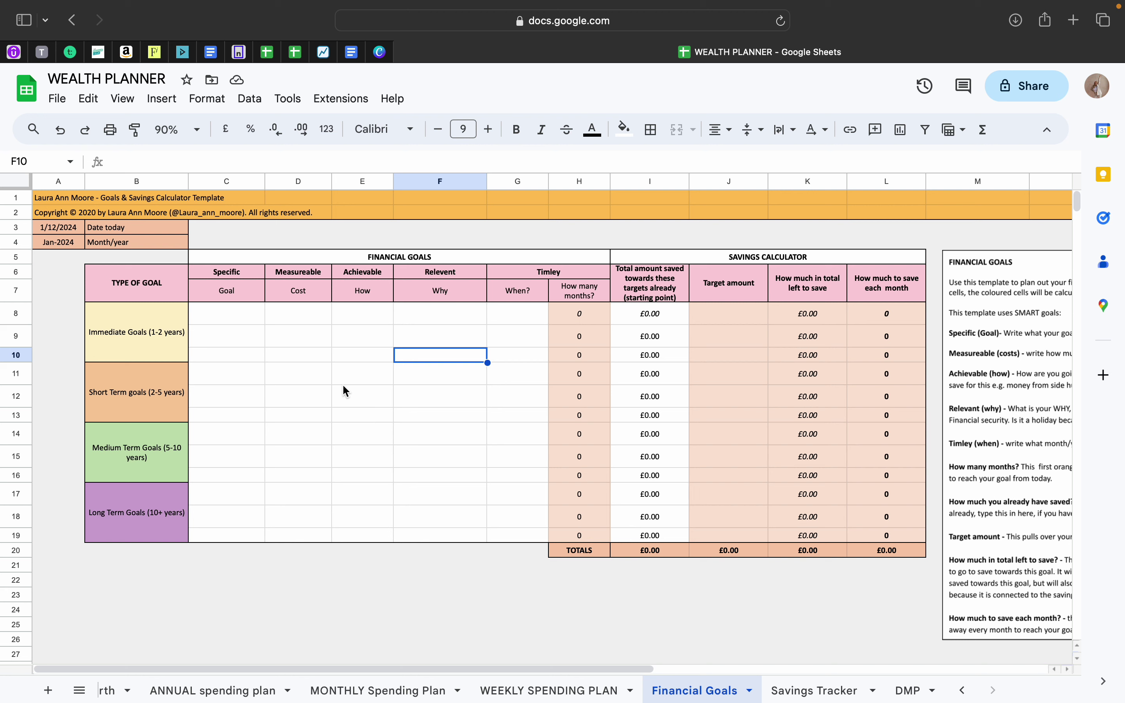
# Review the goal type categories, from immediate through short and medium to long term
pyautogui.moveTo(139, 284); pyautogui.dragTo(140, 521)
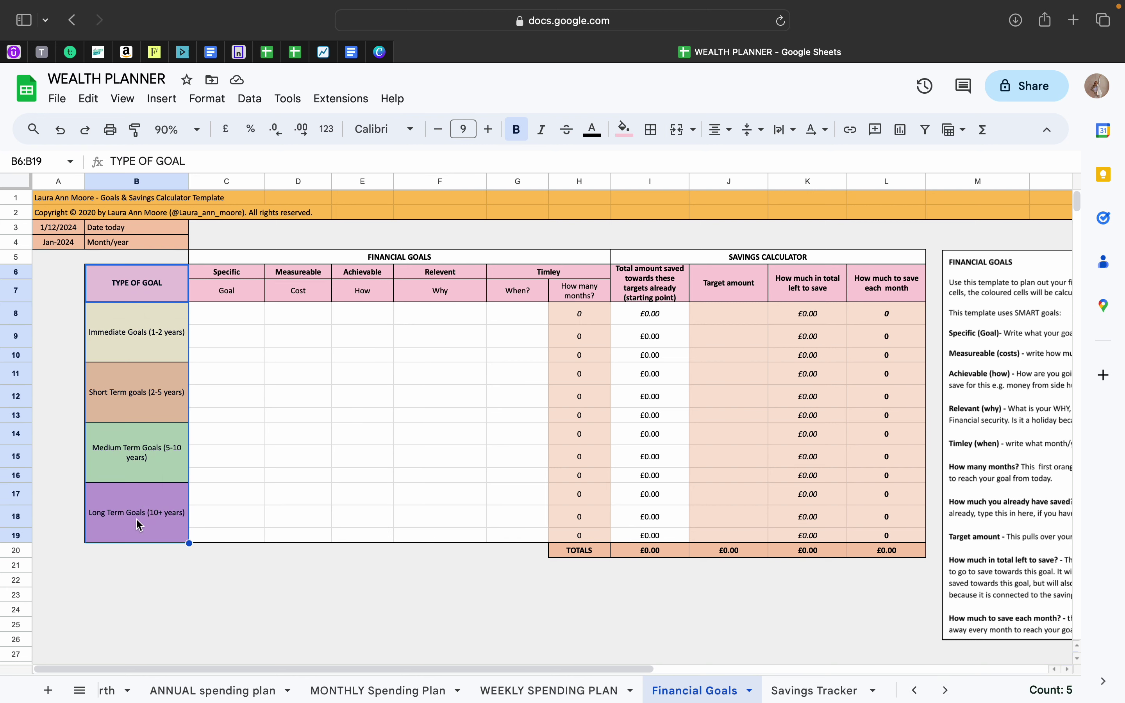
pyautogui.click(140, 334)
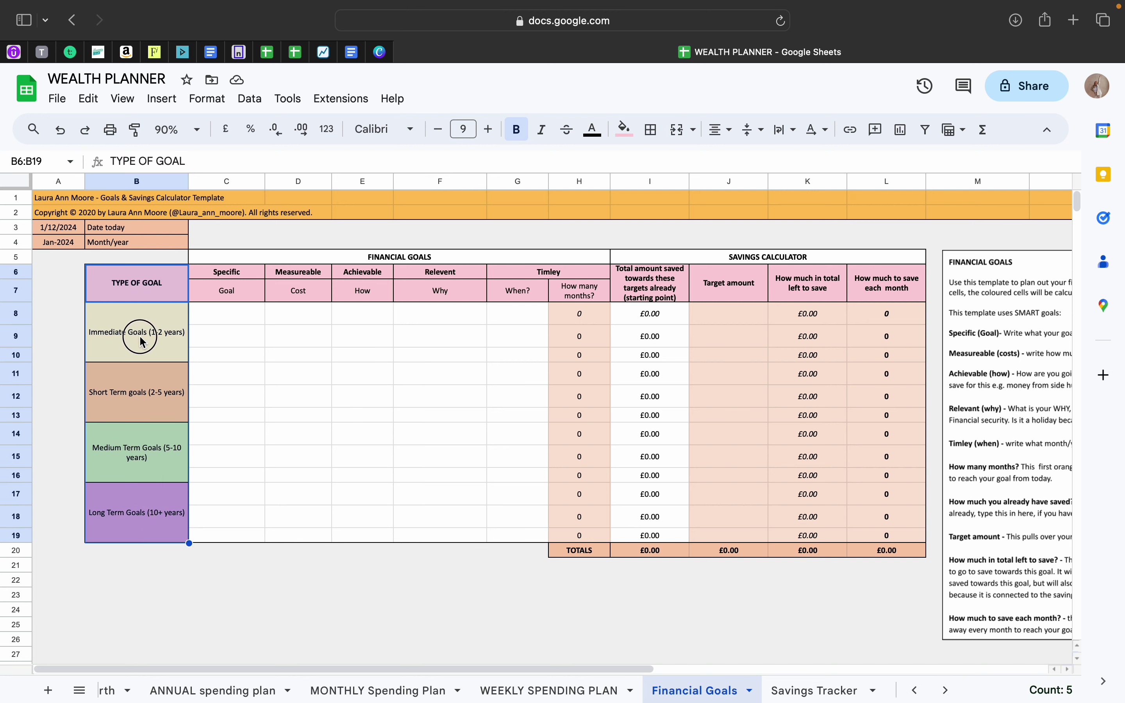
pyautogui.click(134, 393)
pyautogui.click(126, 465)
pyautogui.click(130, 521)
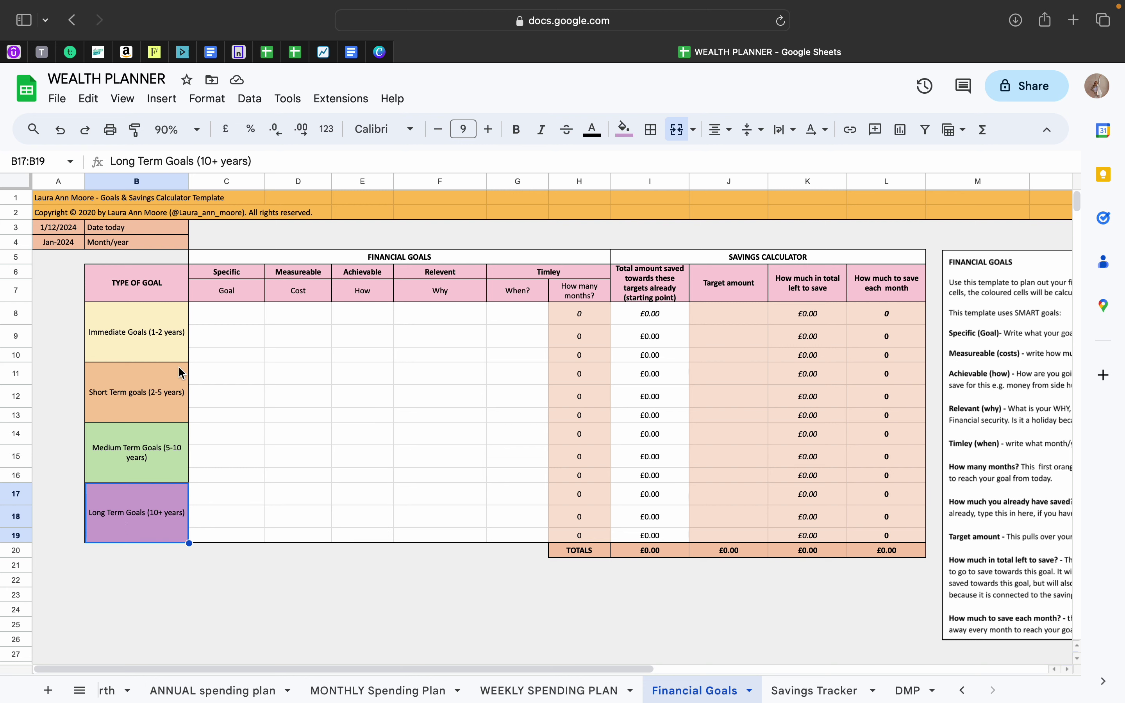
# Enter "Emergency fund" as the first immediate goal in C8, with a cost of 5000
pyautogui.click(222, 312)
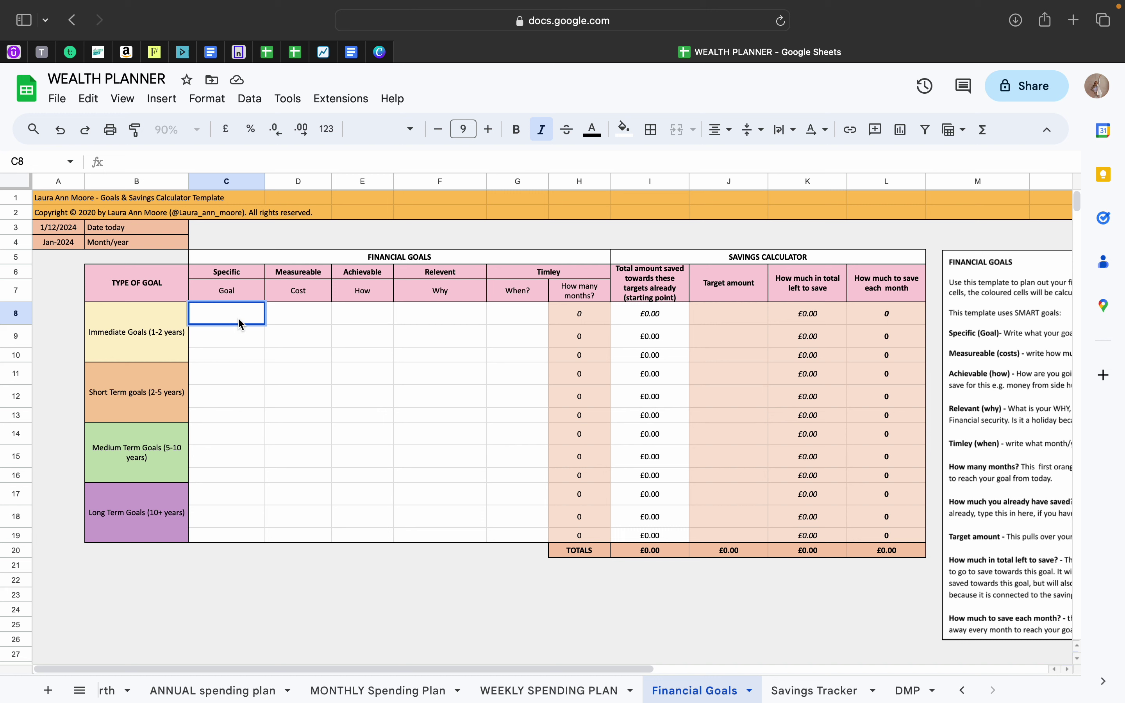
pyautogui.click(307, 493)
pyautogui.click(226, 313)
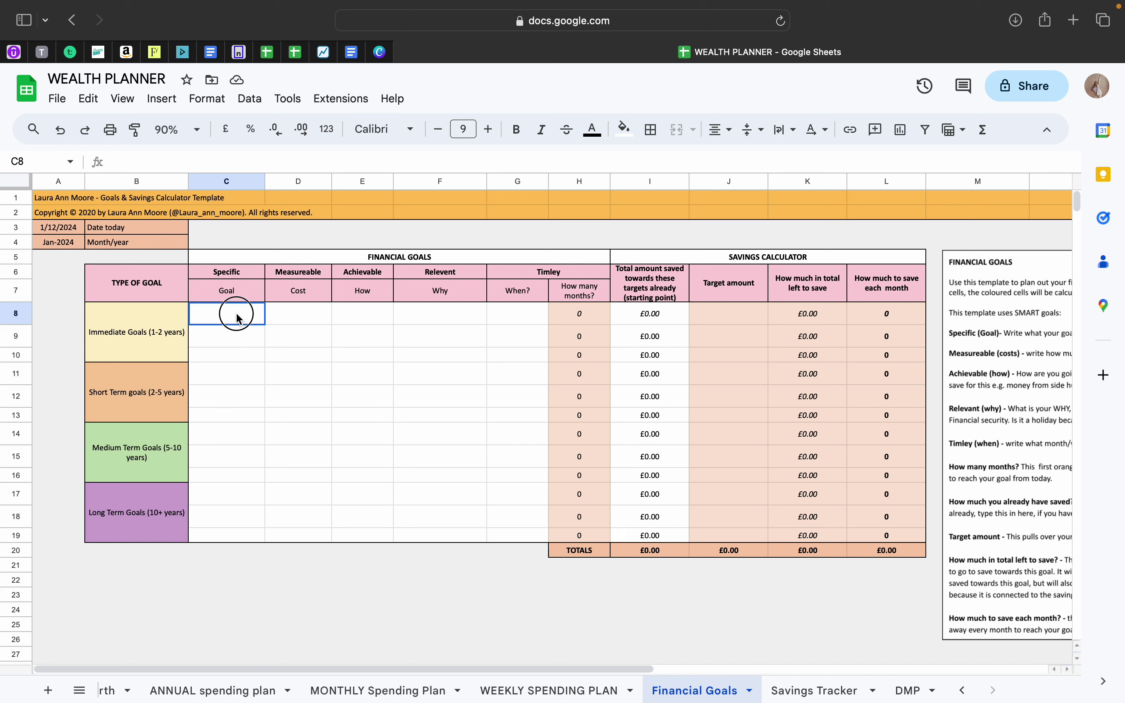
pyautogui.write('Emergency fund')
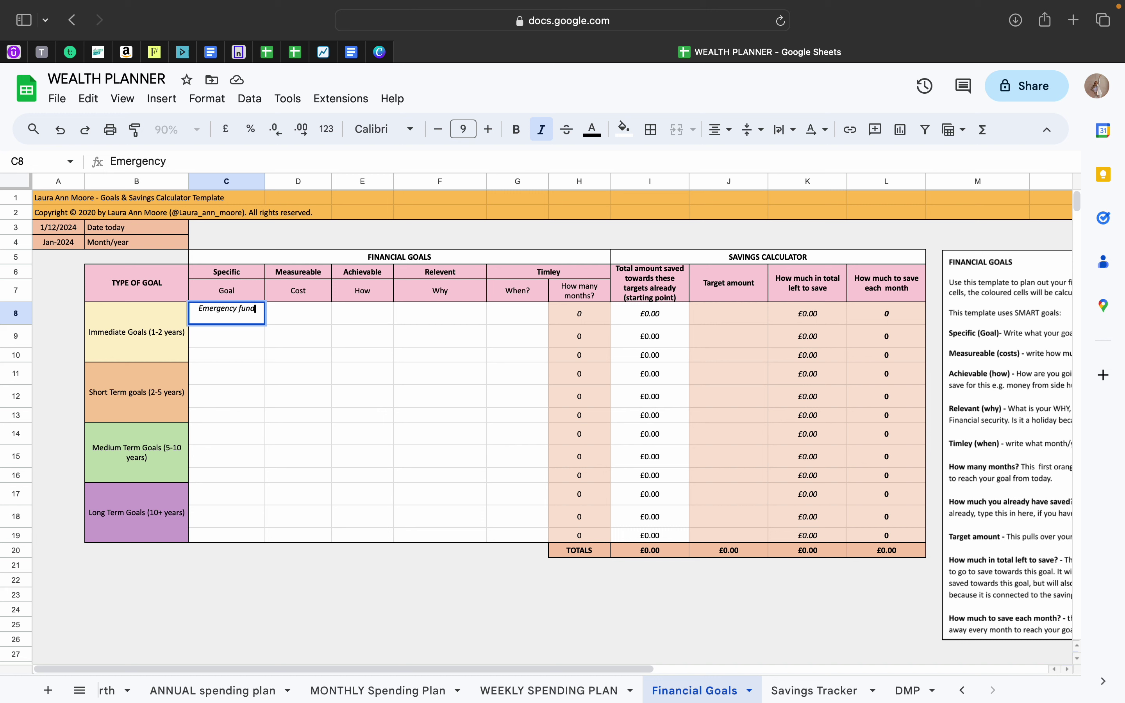
pyautogui.press('Tab')
pyautogui.write('5000')
pyautogui.press('Tab')
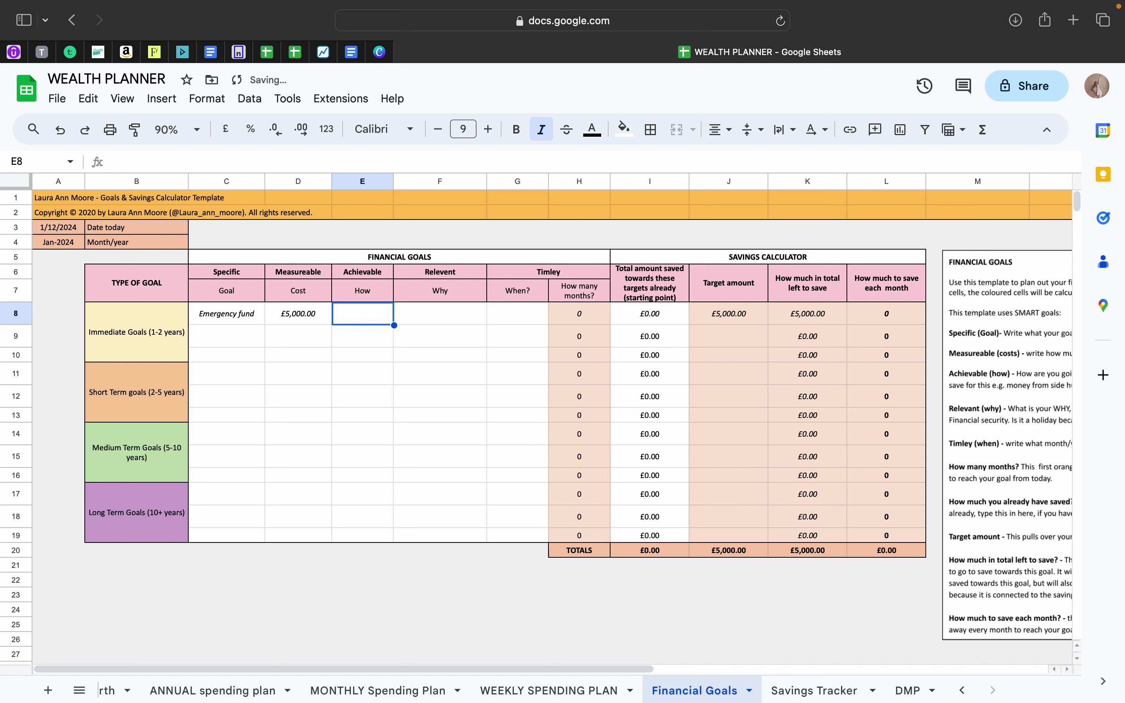
# Describe how the emergency fund is achievable as "saving moeny every month from my paycheck"
pyautogui.write('saving moeny')
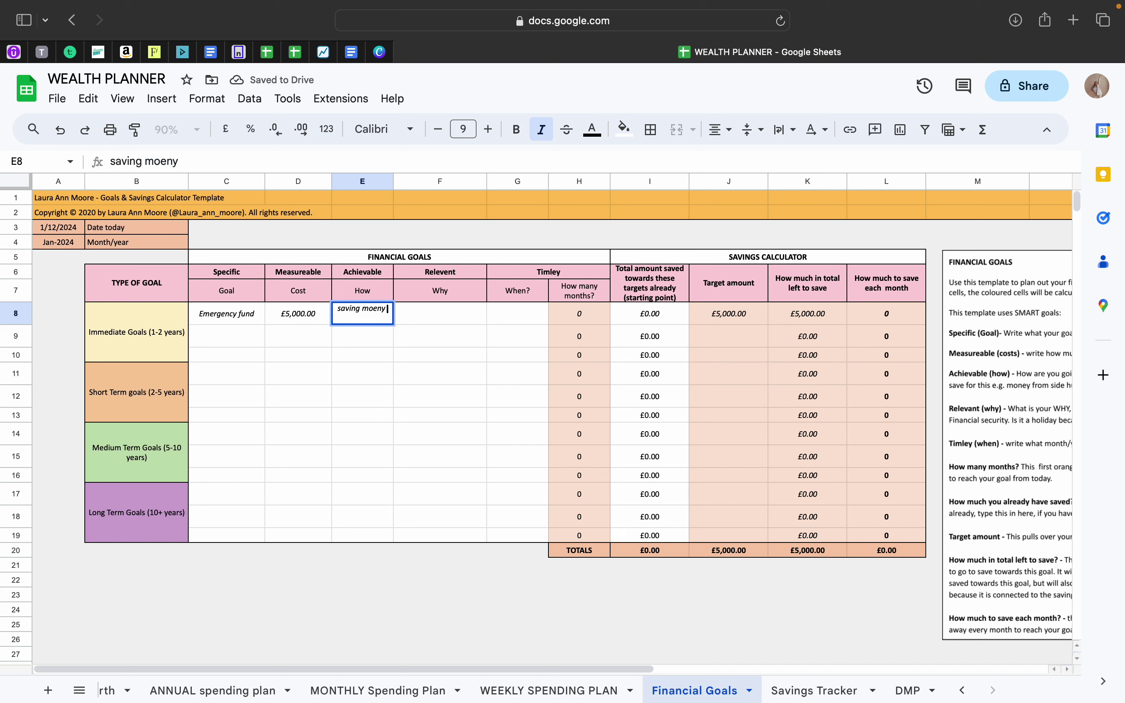
pyautogui.write(' every month from my paych')
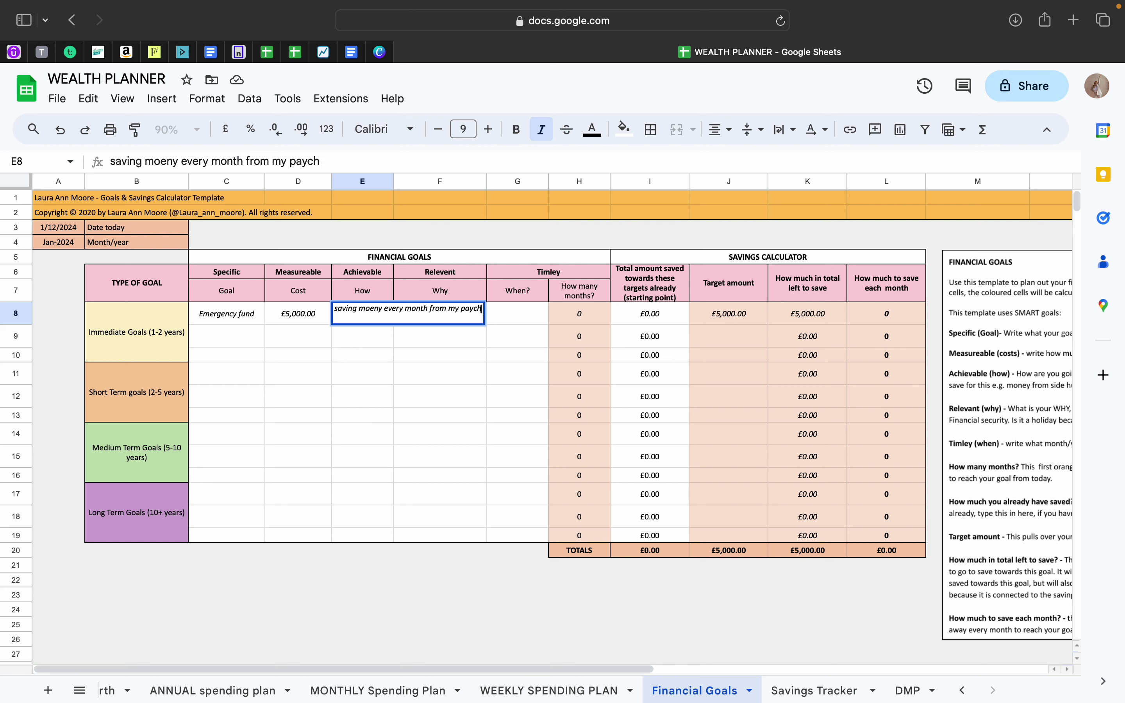
pyautogui.write('eck')
pyautogui.press('Return')
pyautogui.press('Up')
pyautogui.press('Tab')
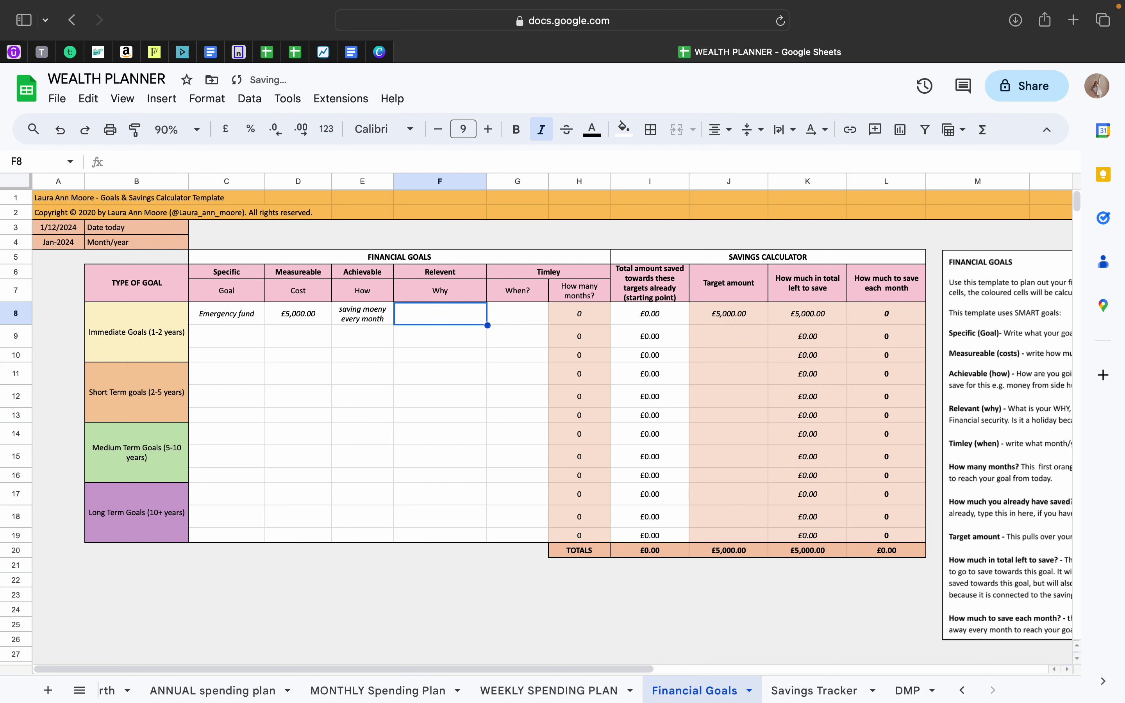
# Give the emergency fund the reason "because i want financial security" and the target date Dec 2025
pyautogui.write('because i want finan')
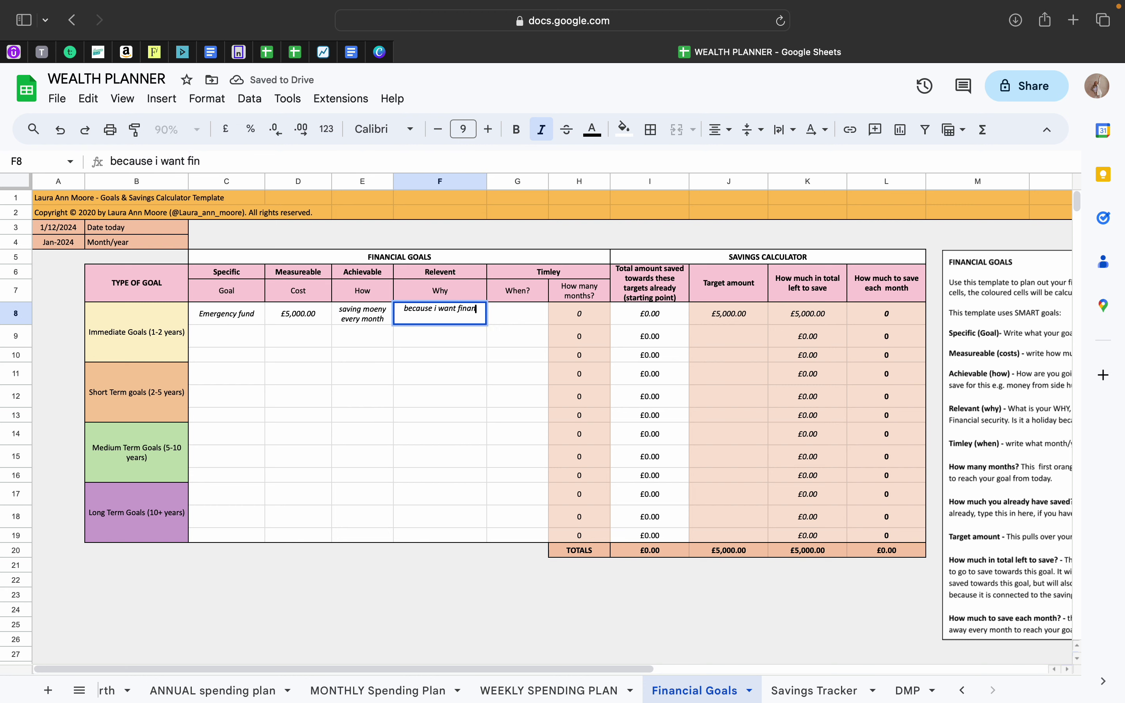
pyautogui.write('cial security')
pyautogui.press('Return')
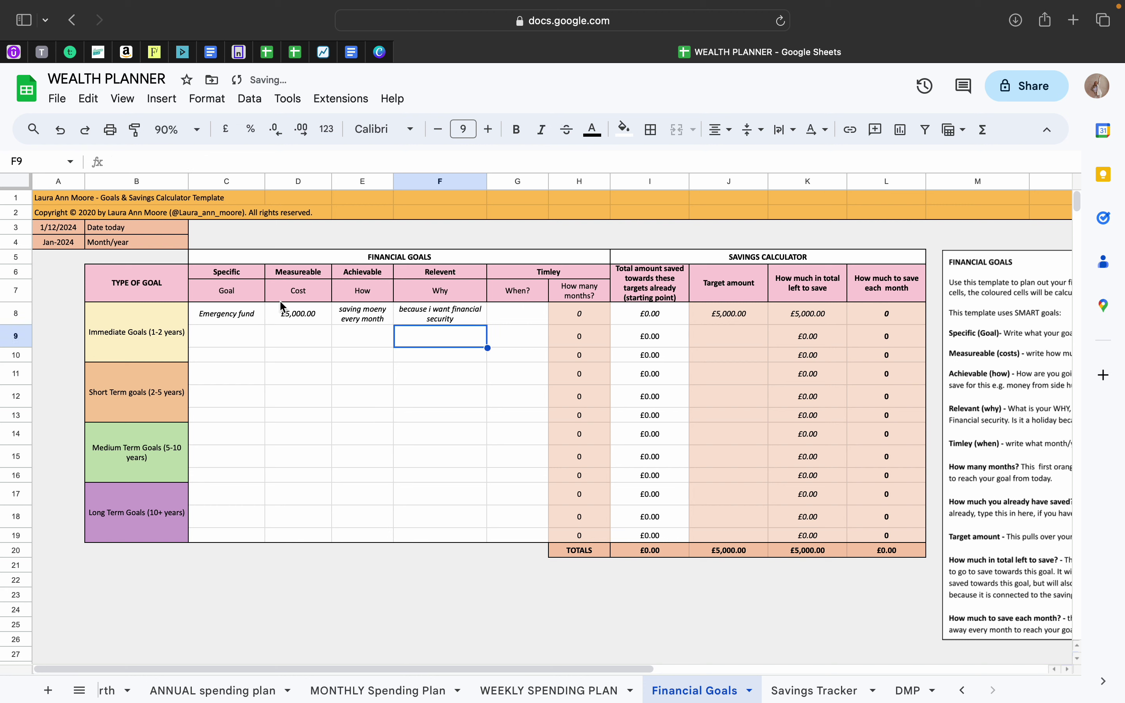
pyautogui.moveTo(363, 290); pyautogui.dragTo(417, 323)
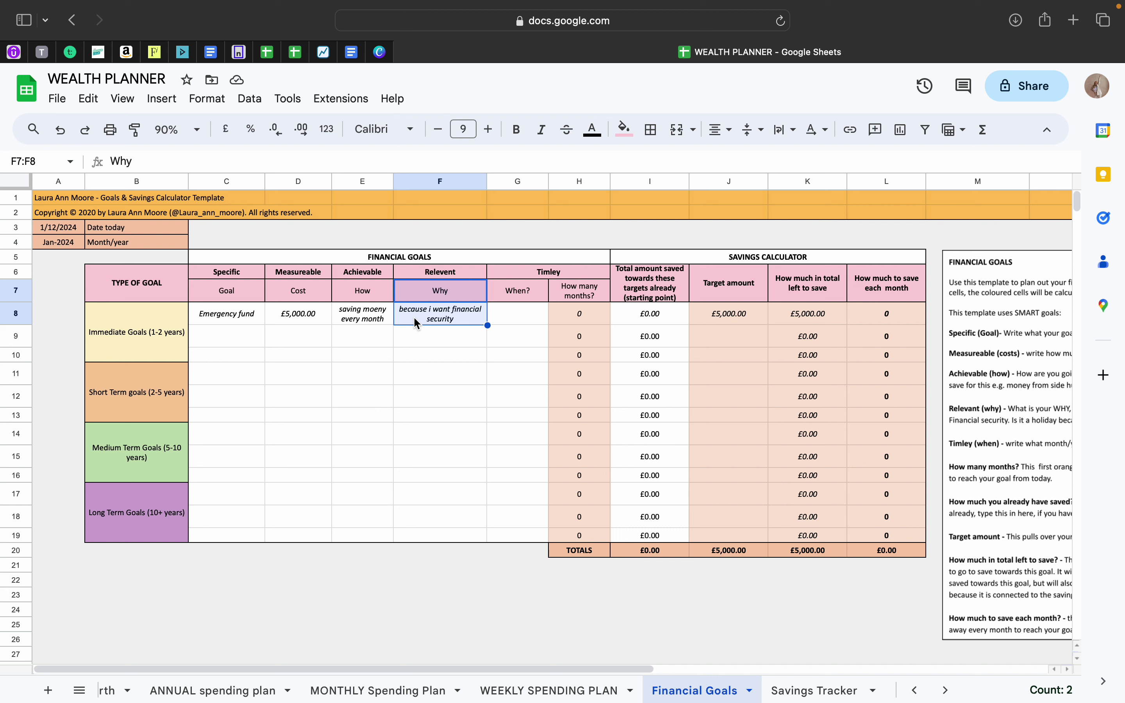
pyautogui.click(541, 322)
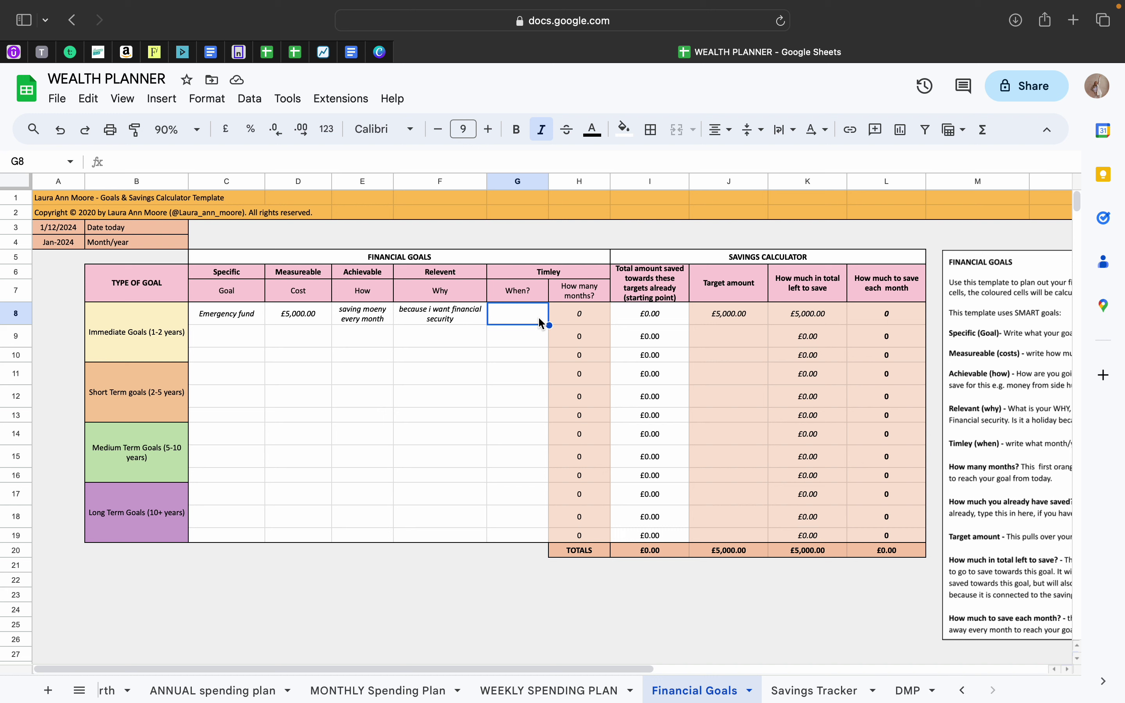
pyautogui.write('Dec 2025')
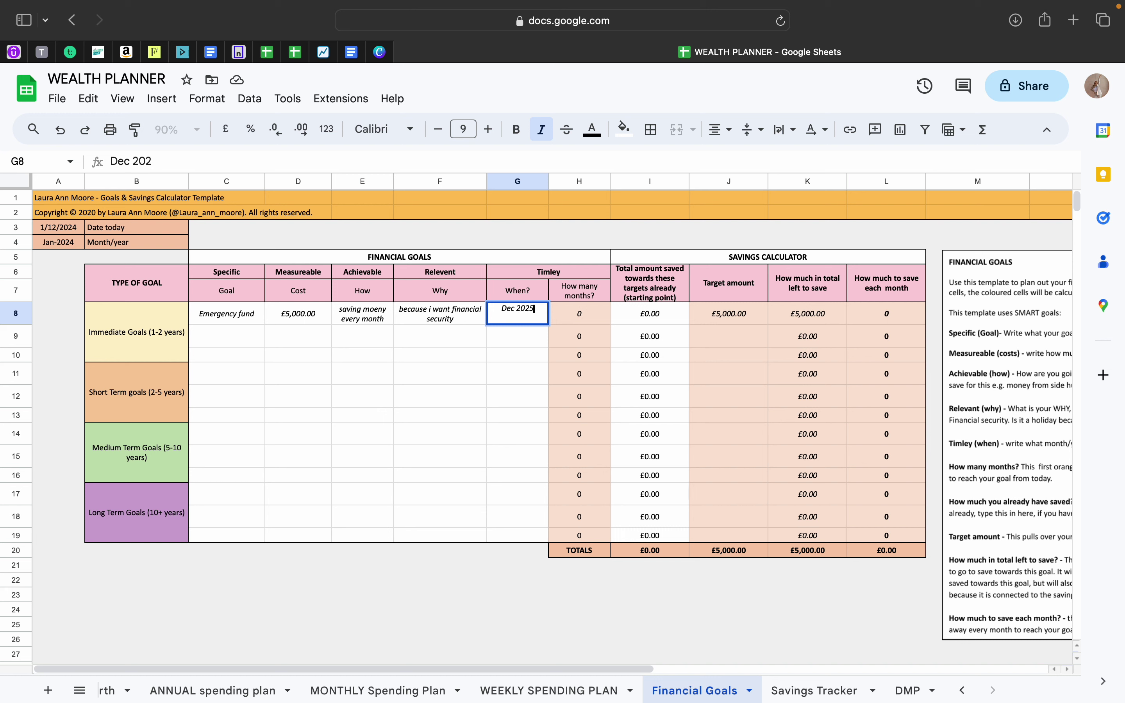
pyautogui.press('Return')
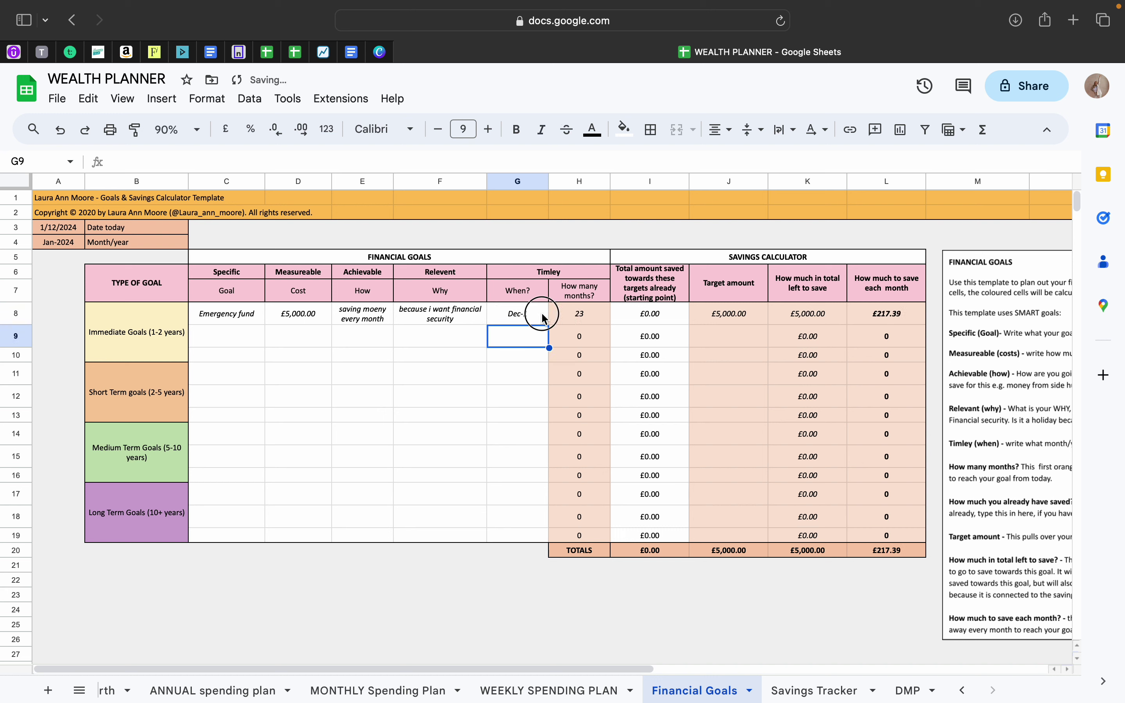
# Examine the emergency fund's date, months remaining, target amount, total left to save and monthly saving, along with the current month cell
pyautogui.click(523, 305)
pyautogui.moveTo(572, 300); pyautogui.dragTo(573, 322)
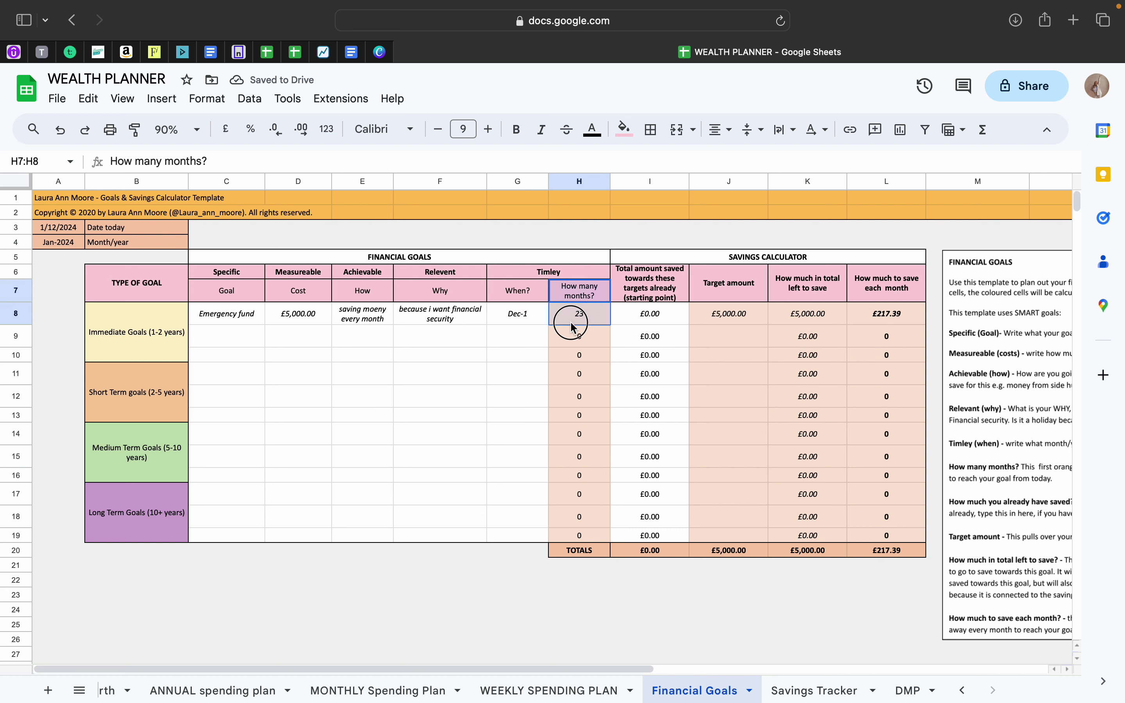
pyautogui.click(528, 320)
pyautogui.doubleClick(529, 320)
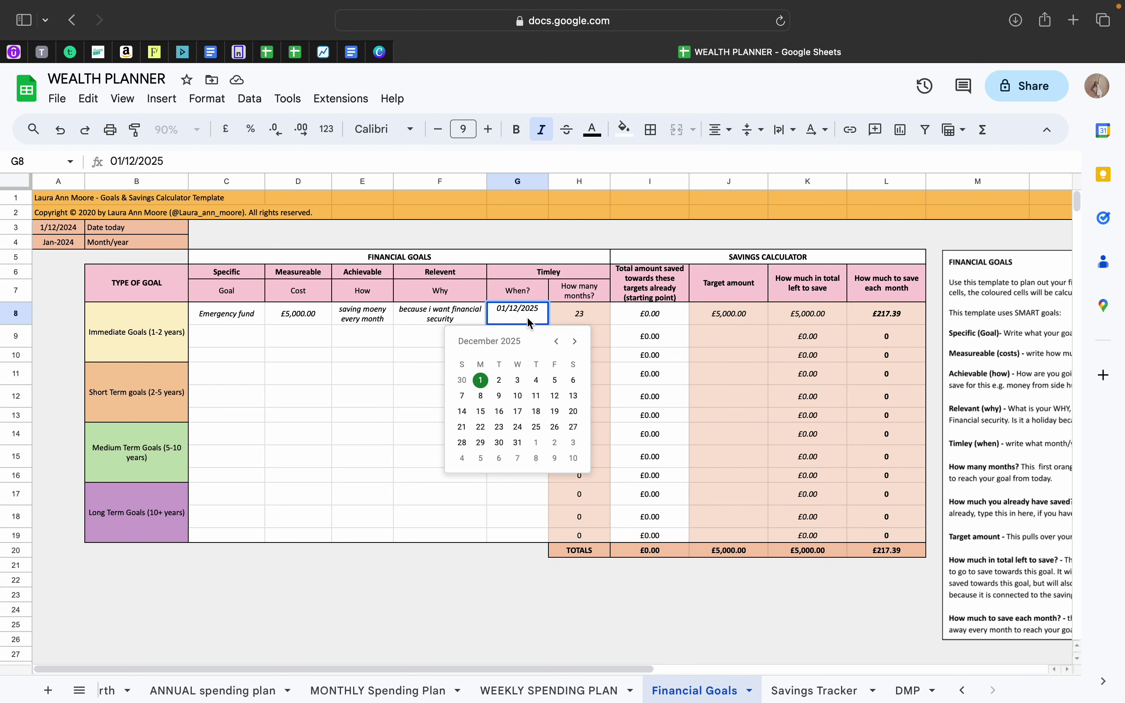
pyautogui.click(49, 245)
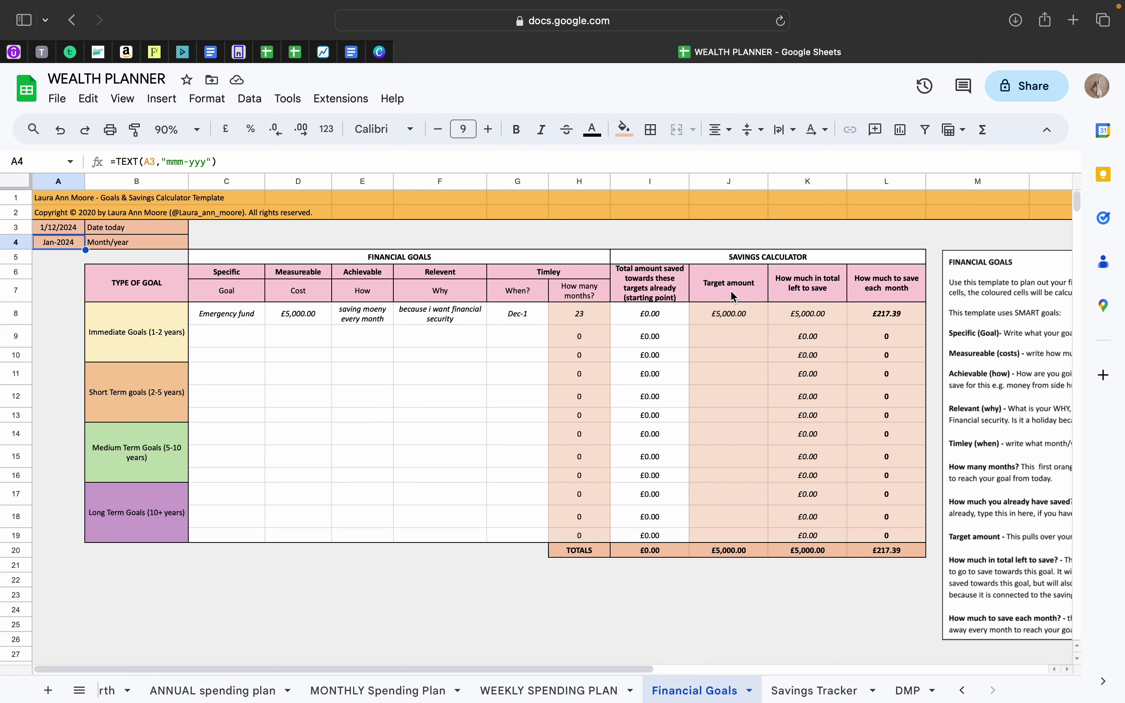
pyautogui.moveTo(706, 288); pyautogui.dragTo(703, 318)
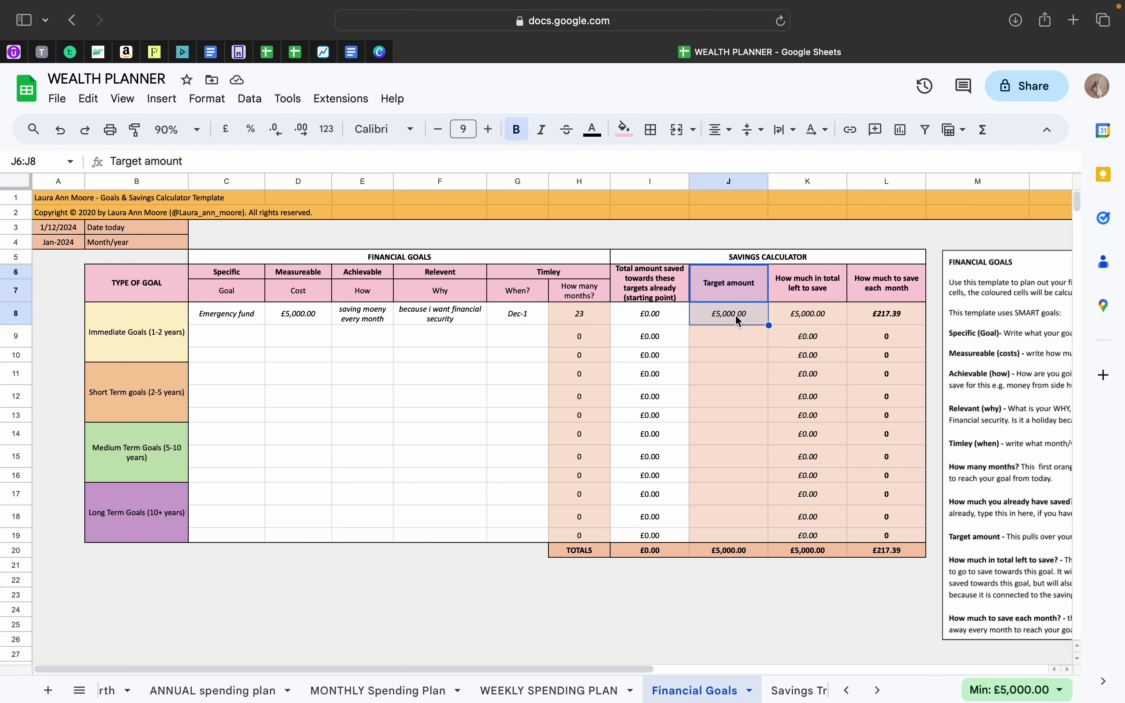
pyautogui.click(786, 298)
pyautogui.click(800, 309)
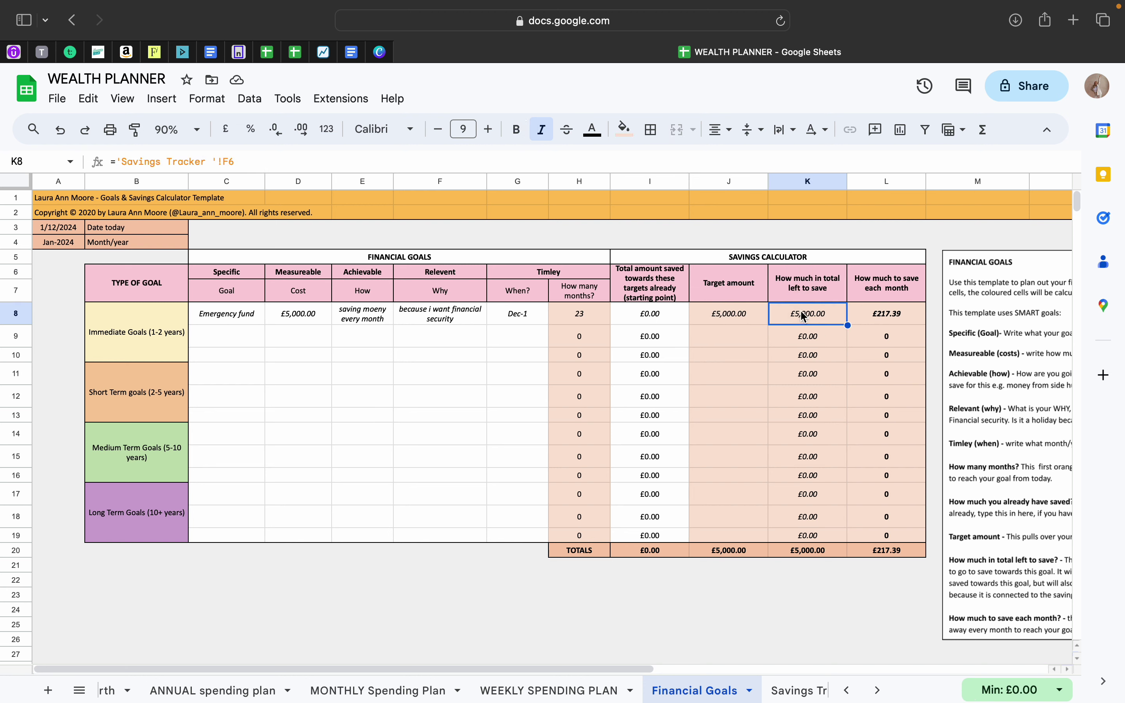
pyautogui.click(883, 285)
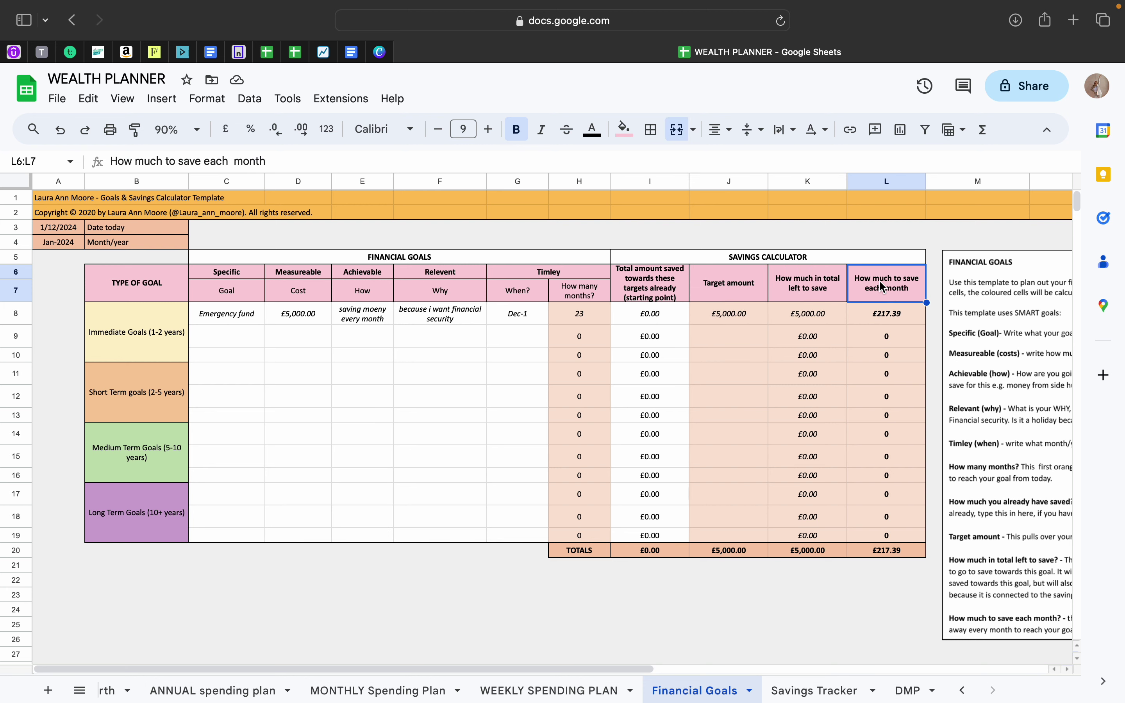
pyautogui.click(885, 320)
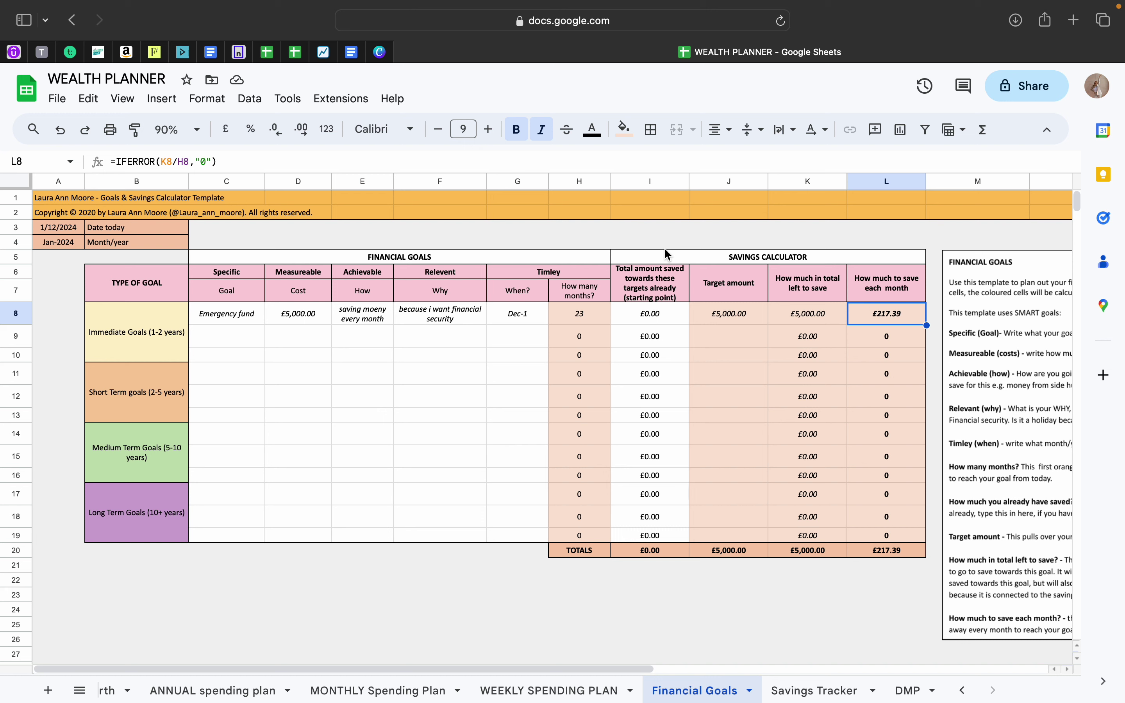
# Enter 1500 as the amount already saved towards the emergency fund and check the recalculated savings cells
pyautogui.click(662, 316)
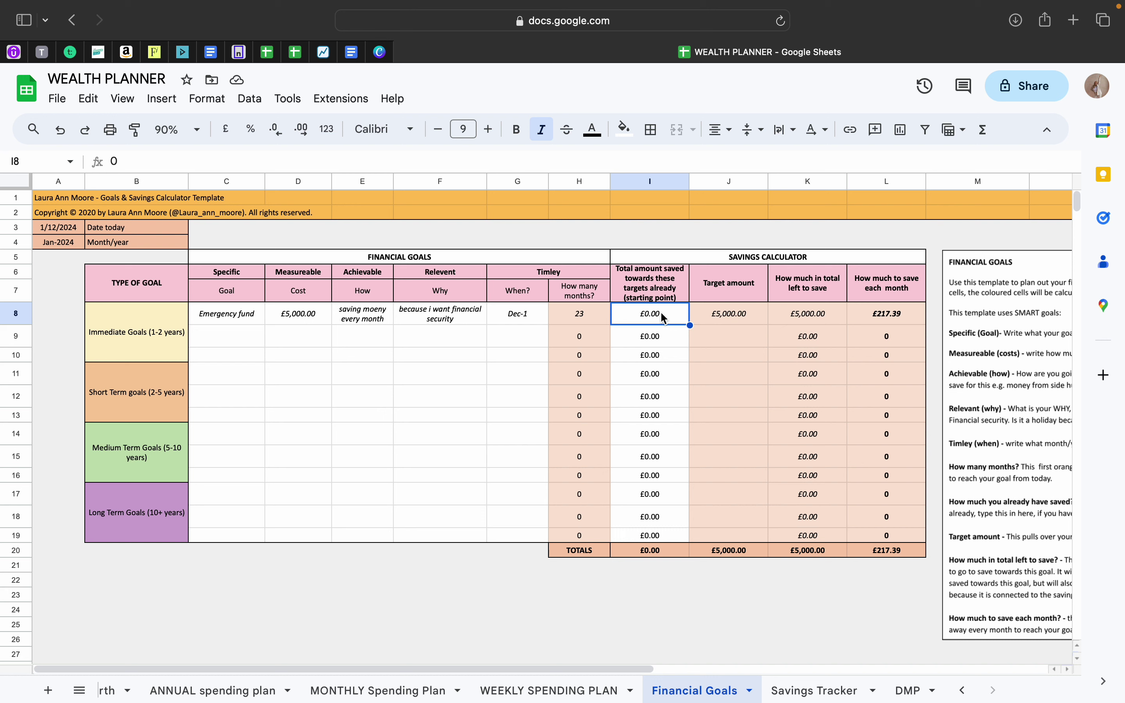
pyautogui.write('1500')
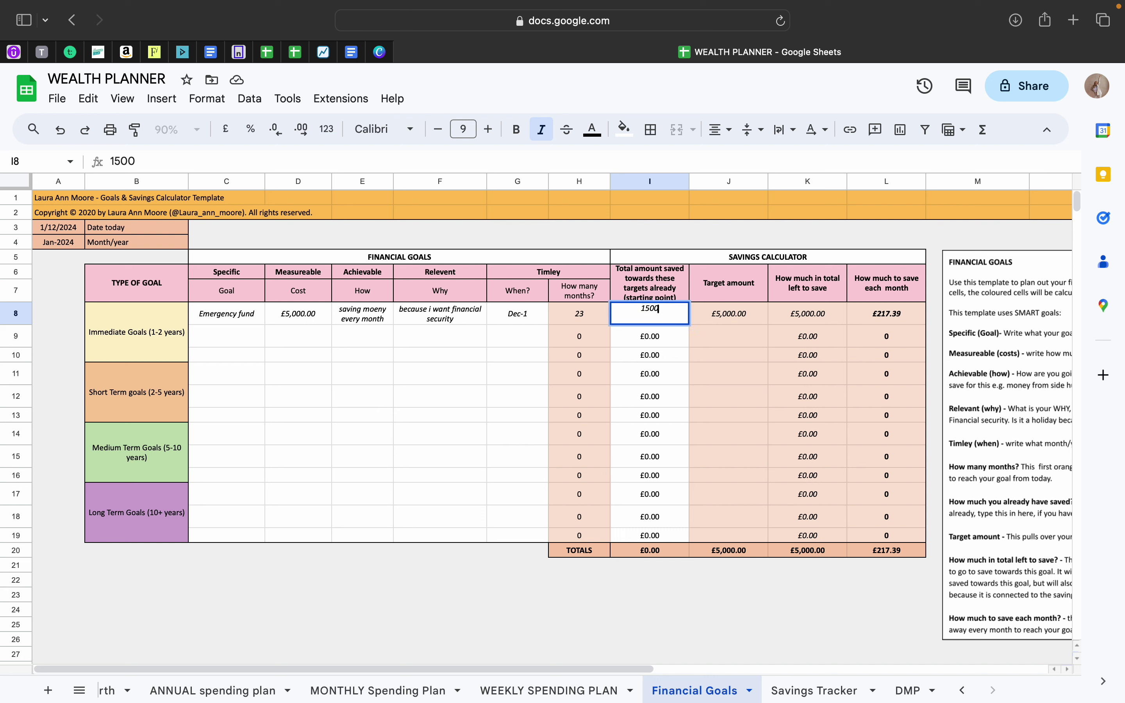
pyautogui.press('Return')
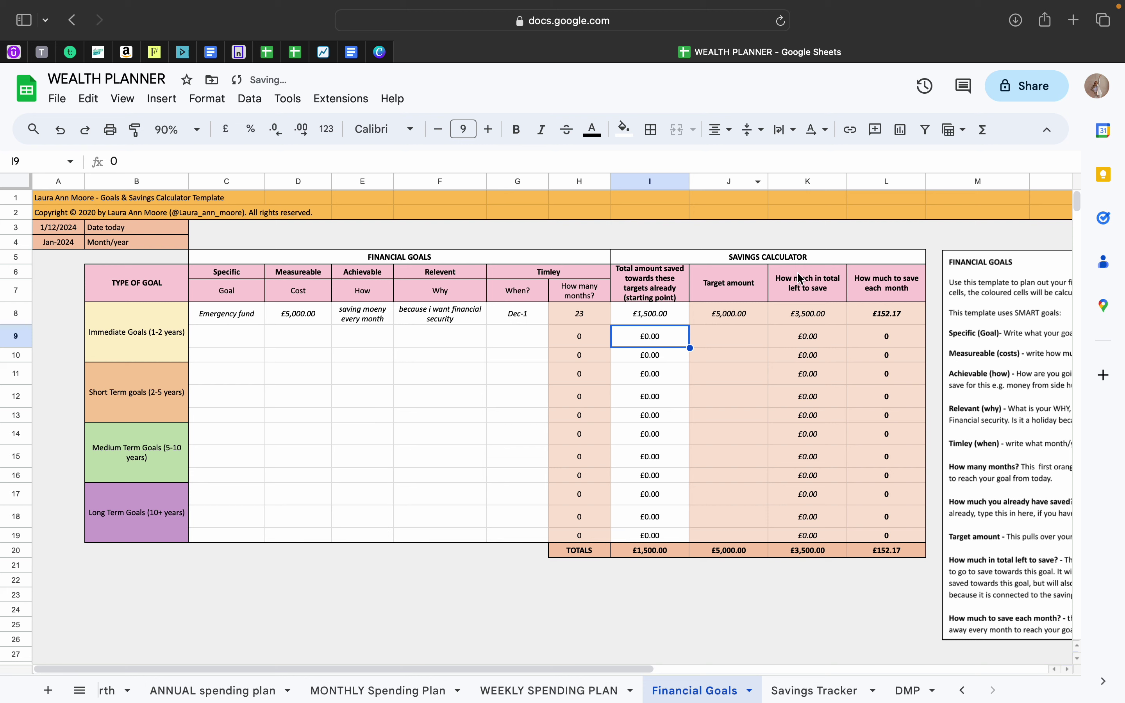
pyautogui.click(719, 315)
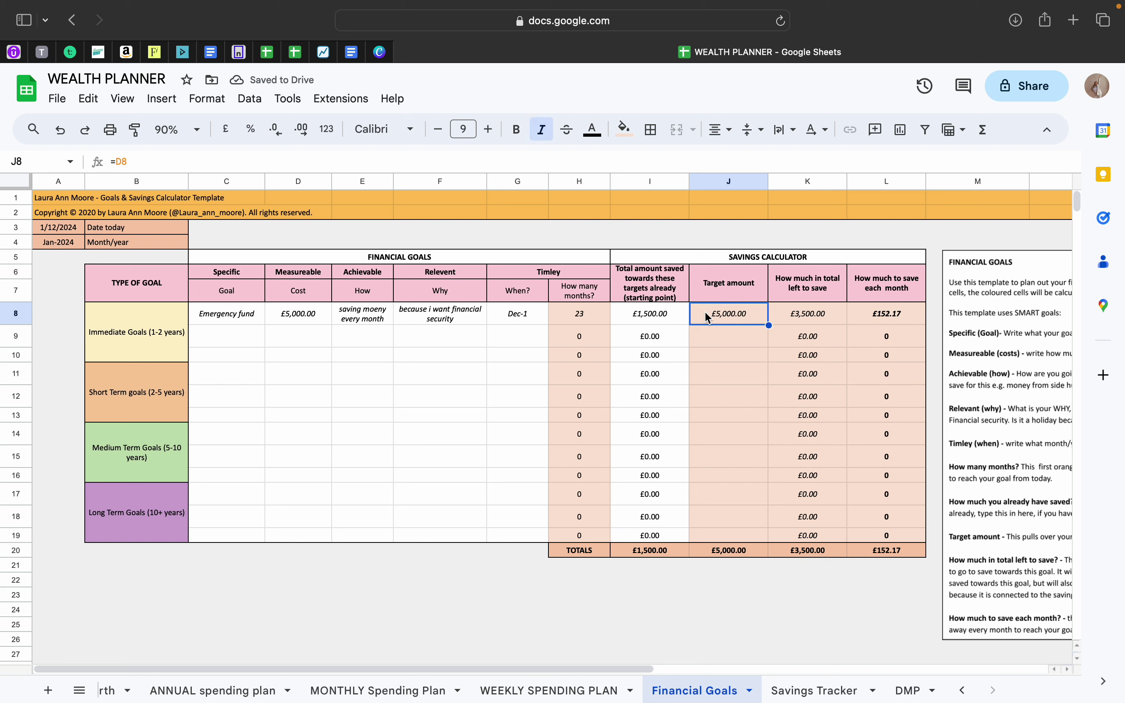
pyautogui.click(802, 282)
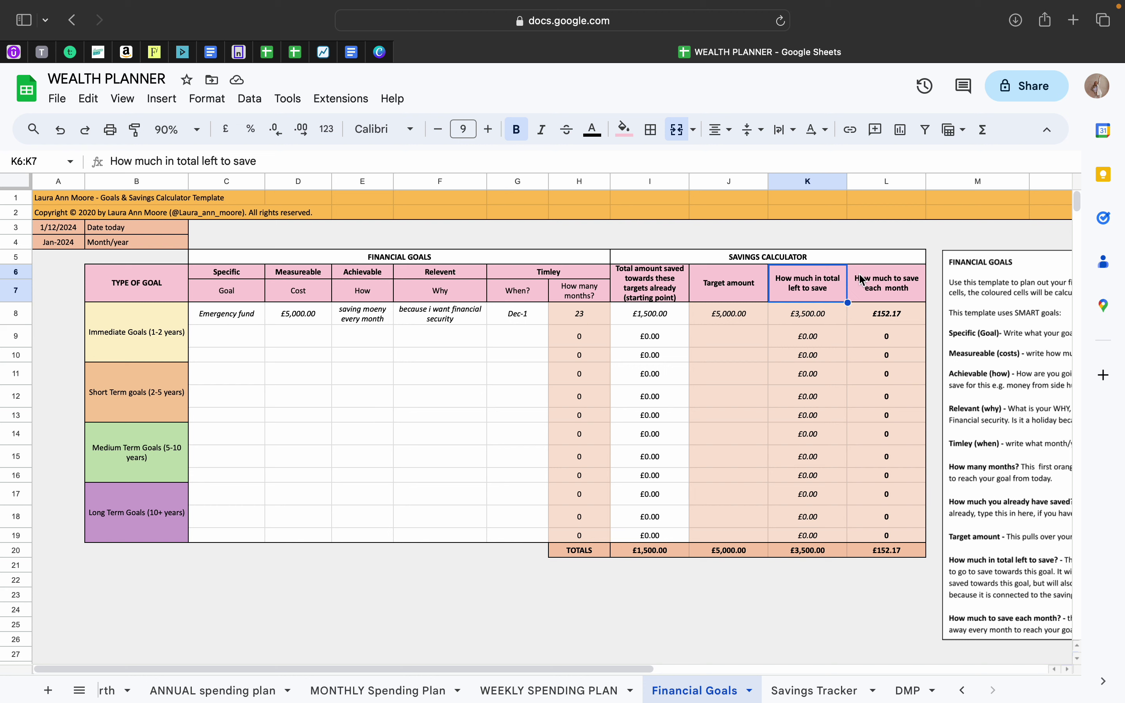
pyautogui.click(883, 318)
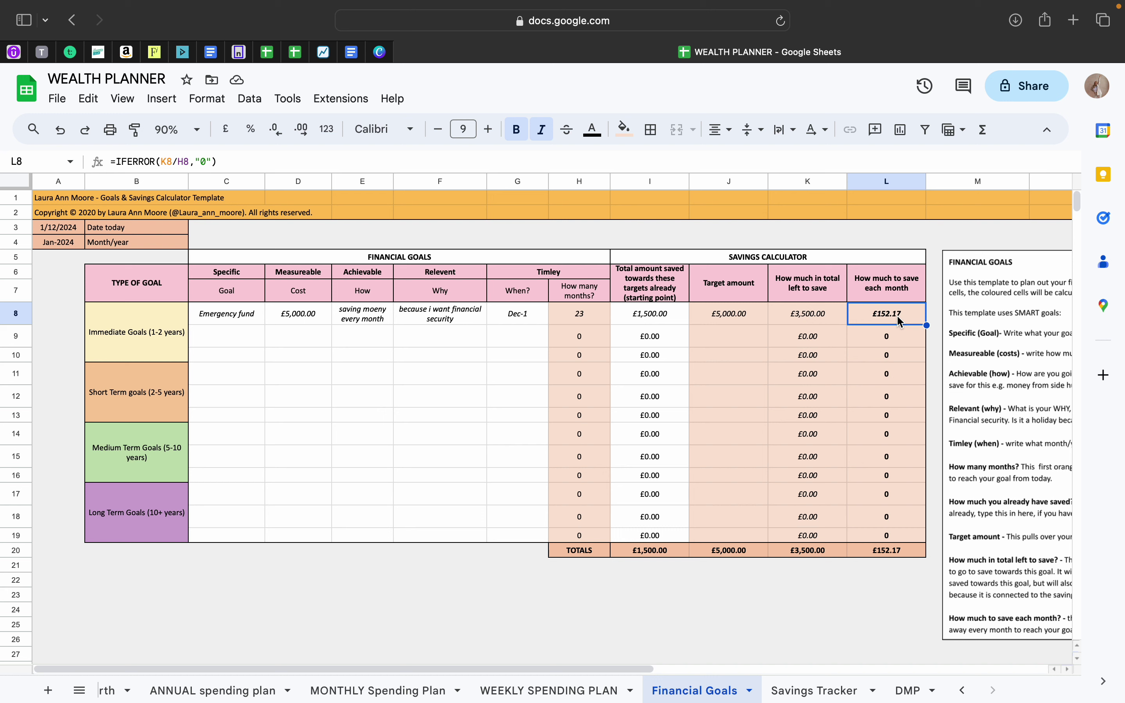
pyautogui.click(665, 318)
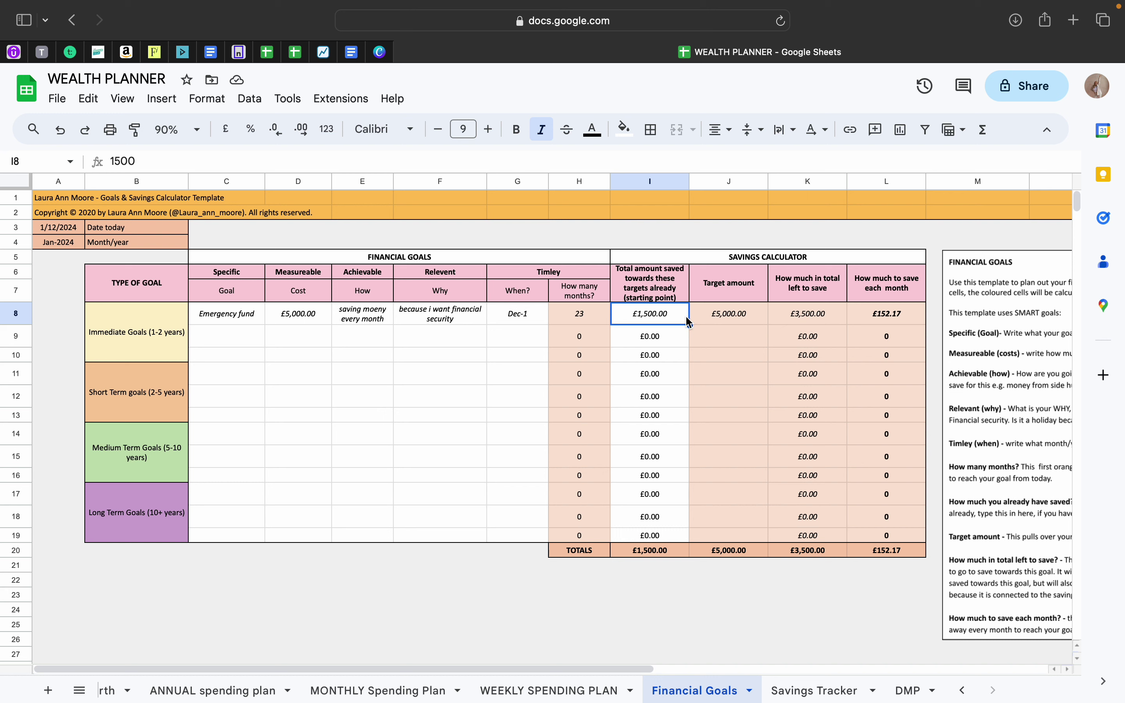
# Add "car" as the second immediate goal, with a cost of 10000
pyautogui.click(220, 345)
pyautogui.write('car')
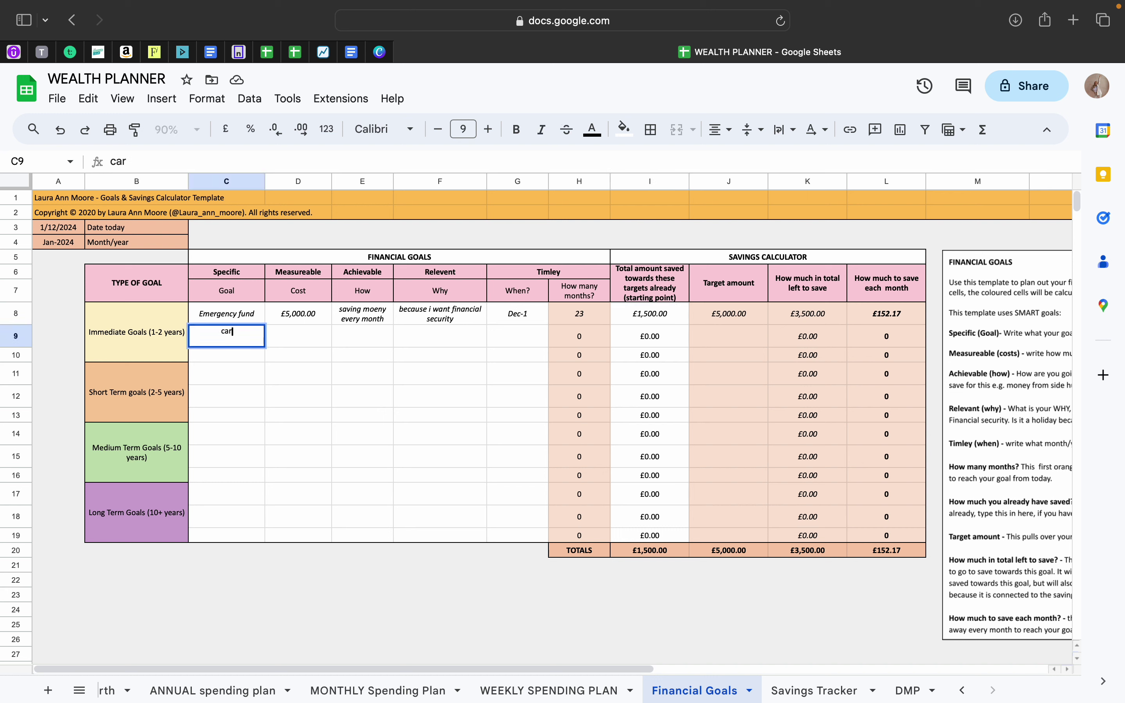
pyautogui.press('Tab')
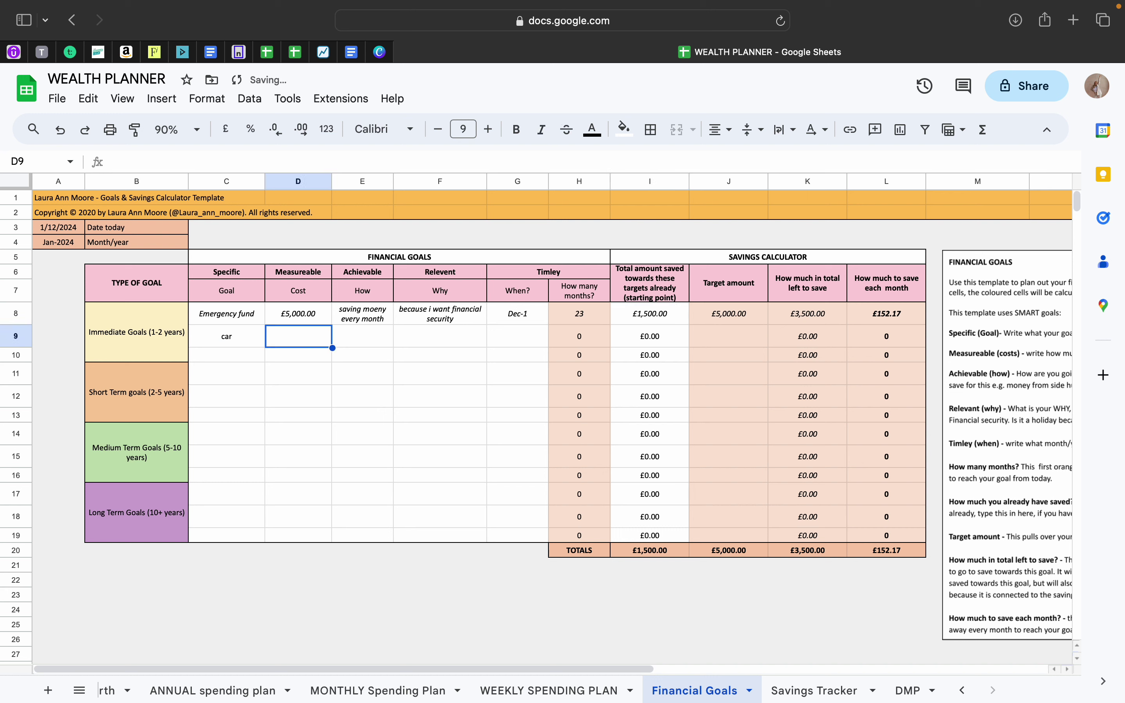
pyautogui.write('10000')
pyautogui.press('BackSpace')
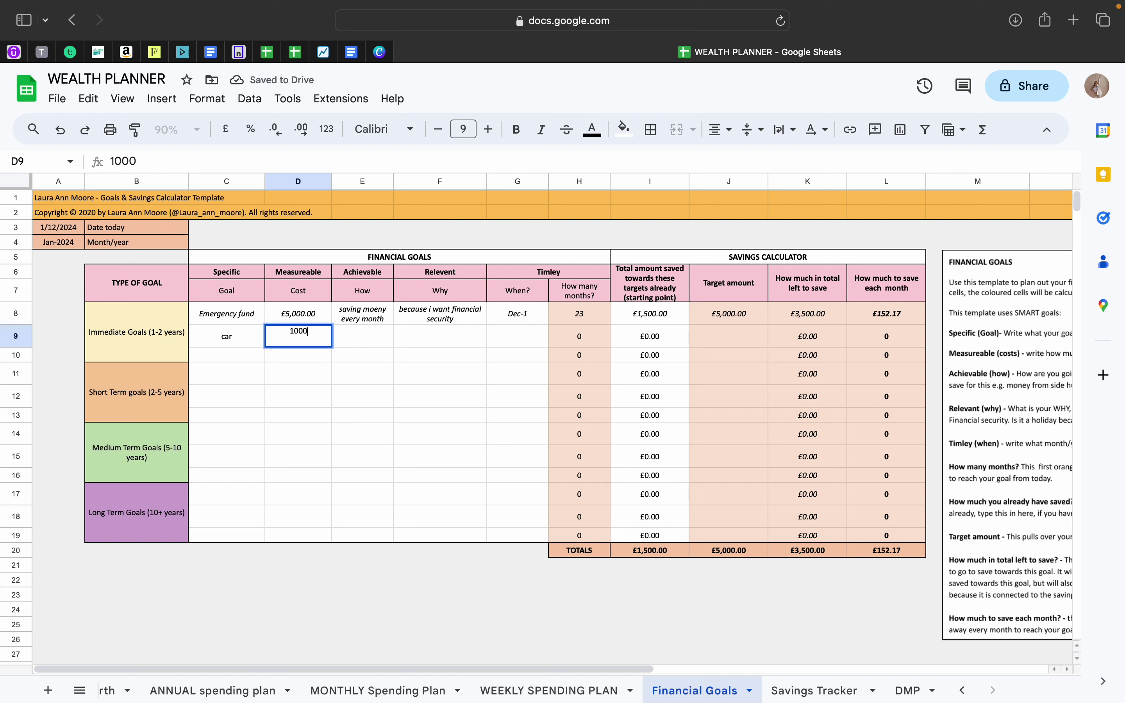
pyautogui.press('Tab')
pyautogui.press('Left')
pyautogui.write('10000')
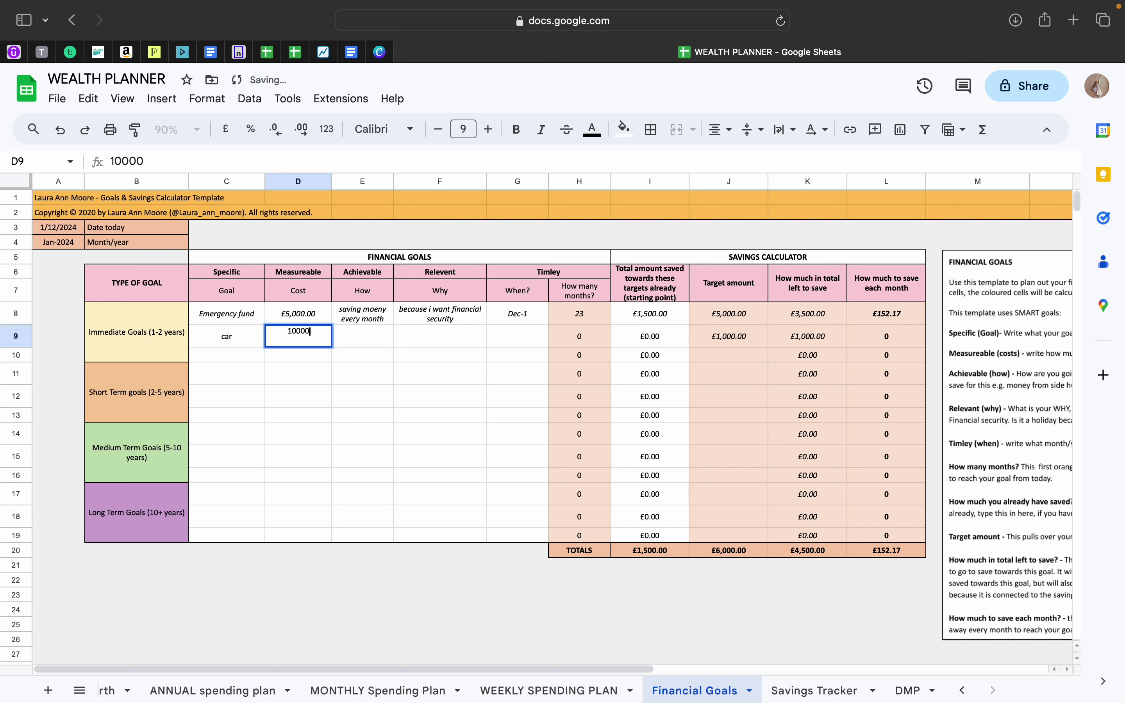
# Set the target date of the car goal to January 2027, leaving its how and why cells blank
pyautogui.press('Tab')
pyautogui.press('Tab')
pyautogui.press('Tab')
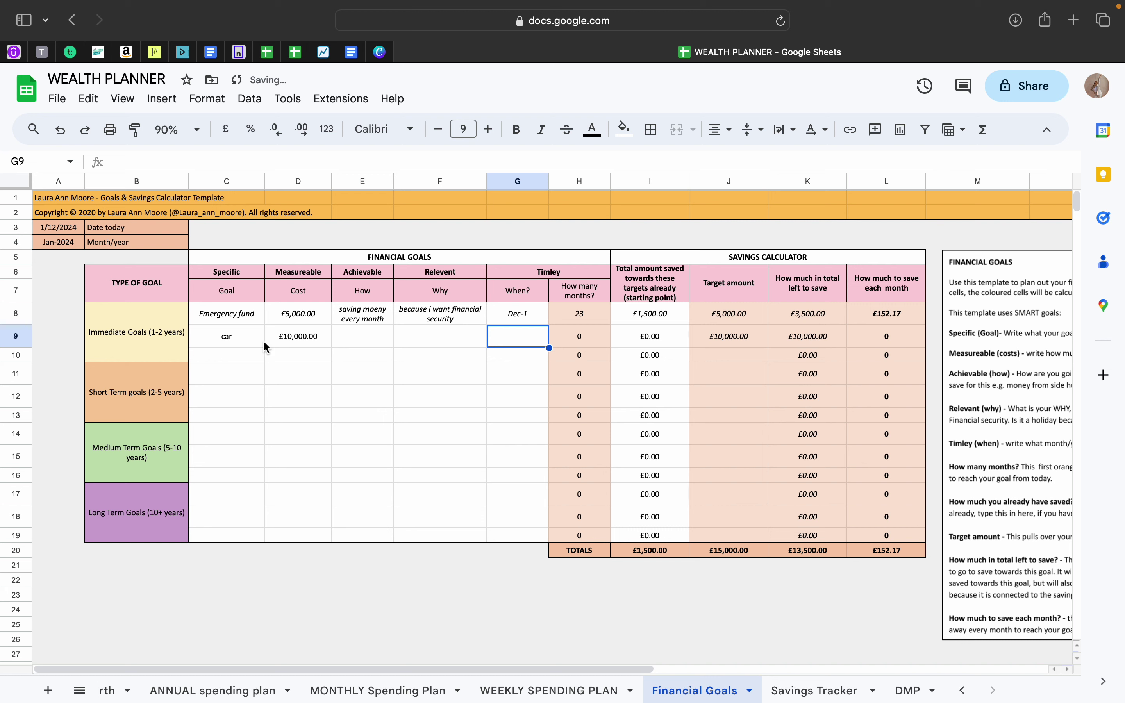
pyautogui.write('januar')
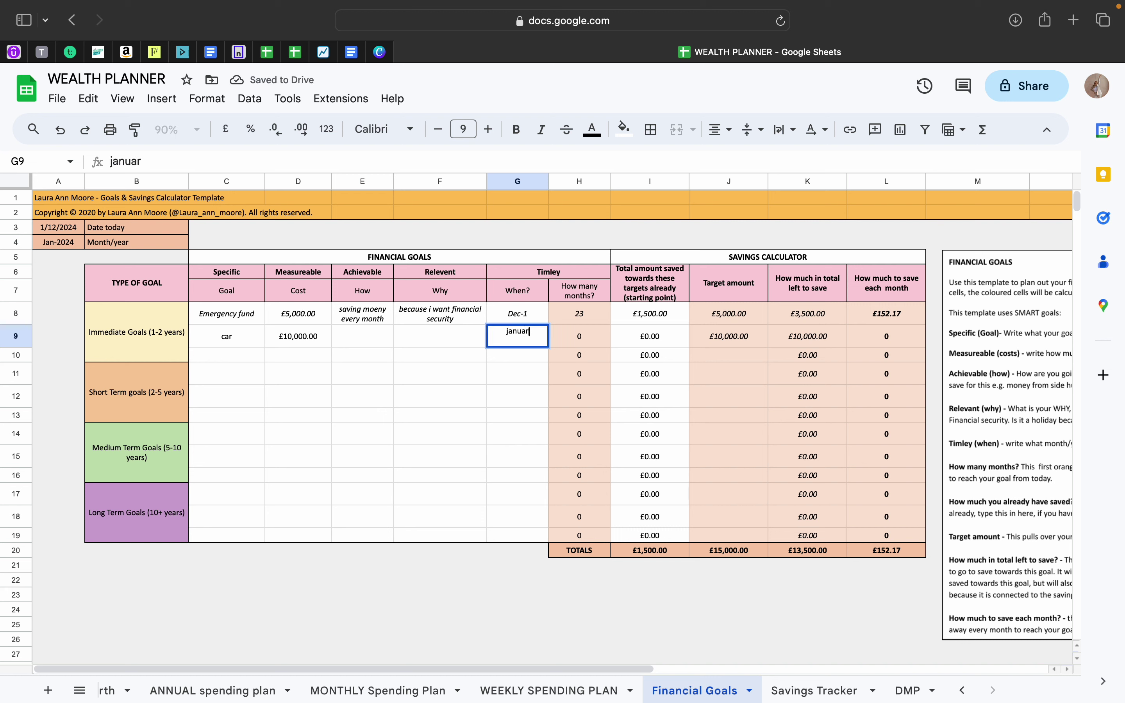
pyautogui.write('y 2027')
pyautogui.press('Return')
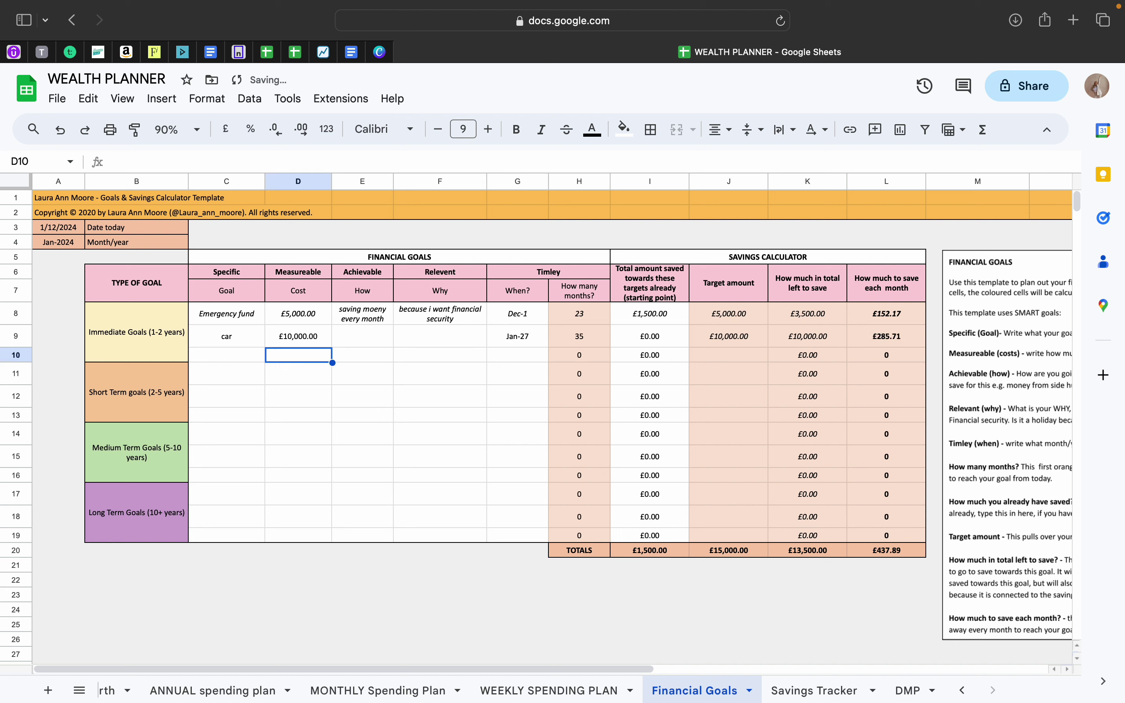
# Examine the car goal's saved and monthly amounts, along with the totals for target amount, left to save and monthly saving
pyautogui.click(647, 336)
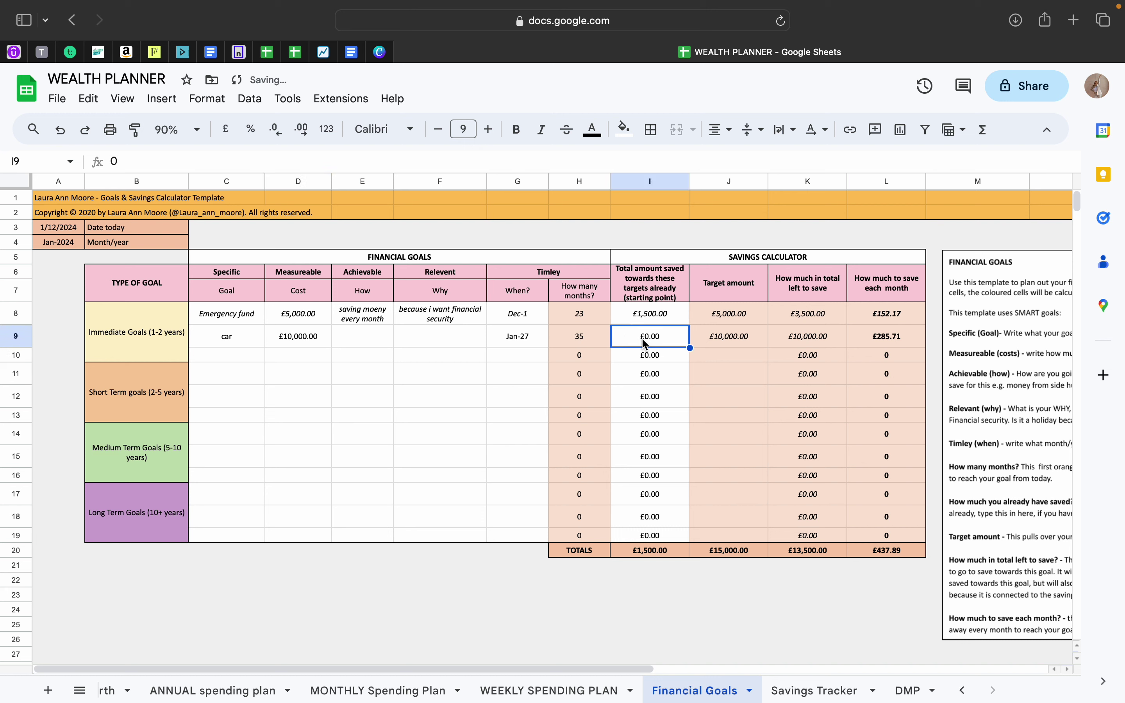
pyautogui.click(915, 338)
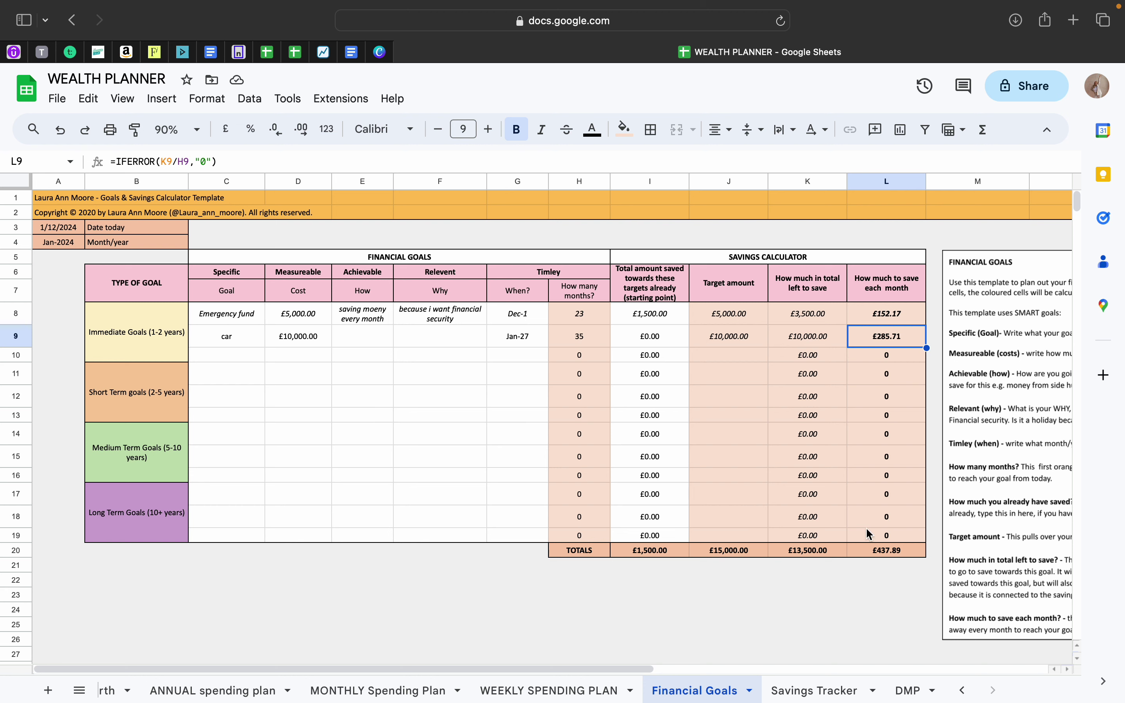
pyautogui.moveTo(911, 551); pyautogui.dragTo(600, 552)
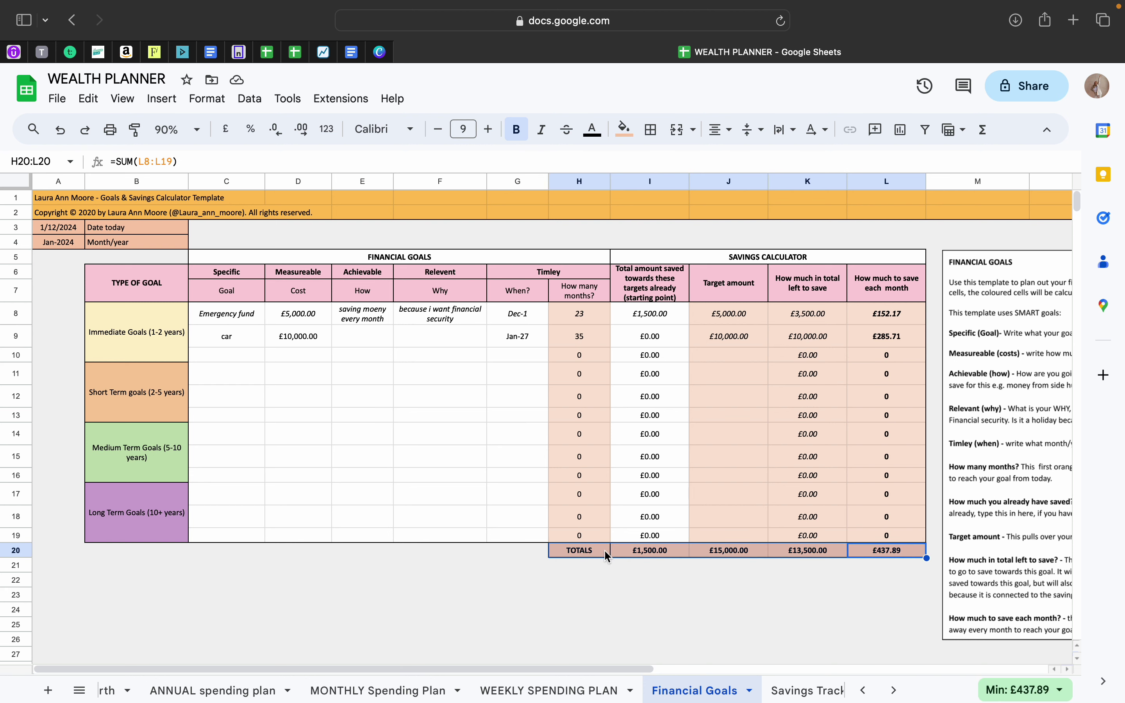
pyautogui.click(721, 554)
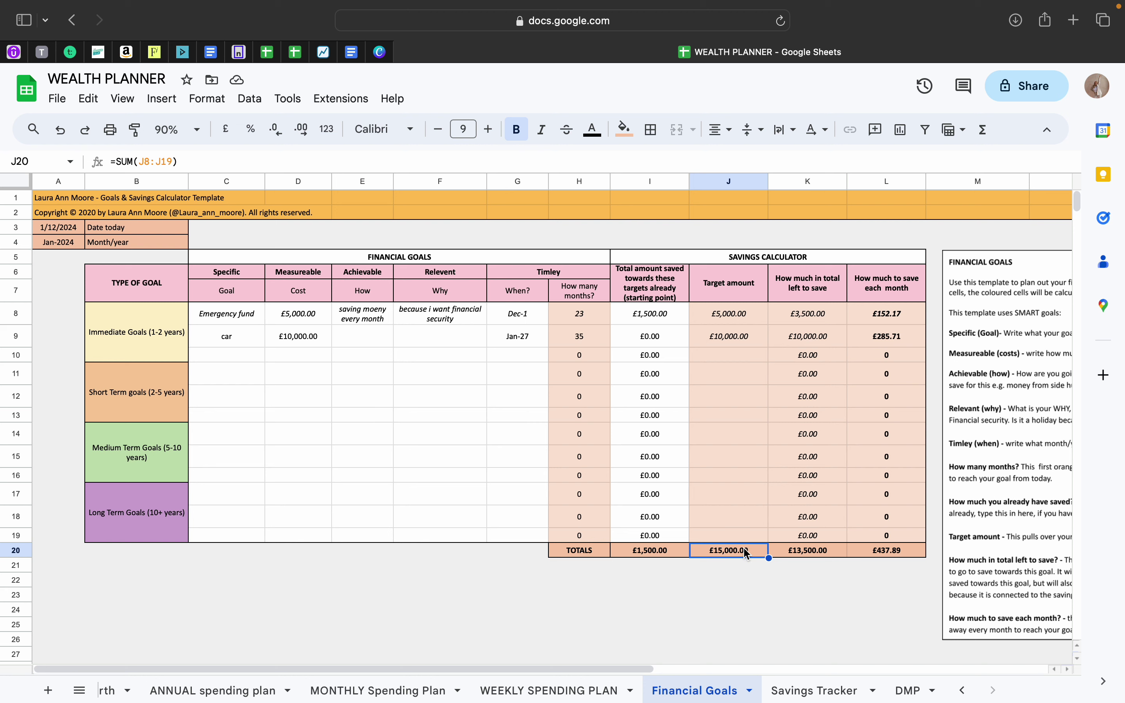
pyautogui.moveTo(832, 296); pyautogui.dragTo(832, 553)
pyautogui.click(832, 552)
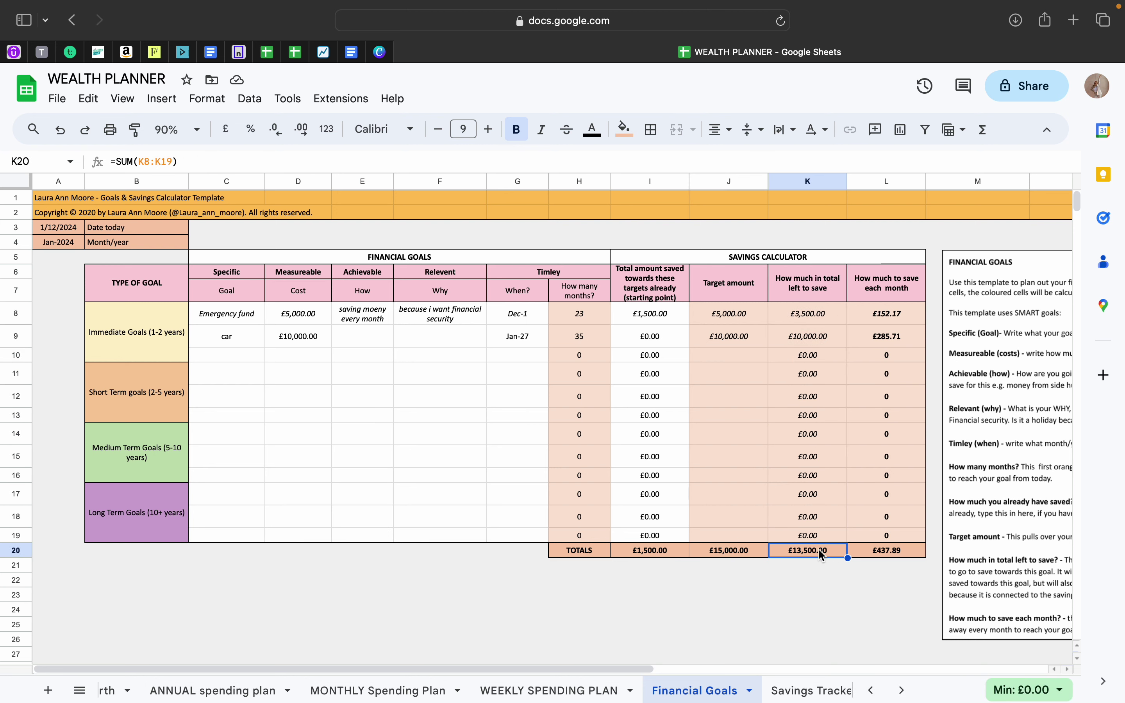
pyautogui.moveTo(894, 284); pyautogui.dragTo(890, 553)
pyautogui.click(890, 553)
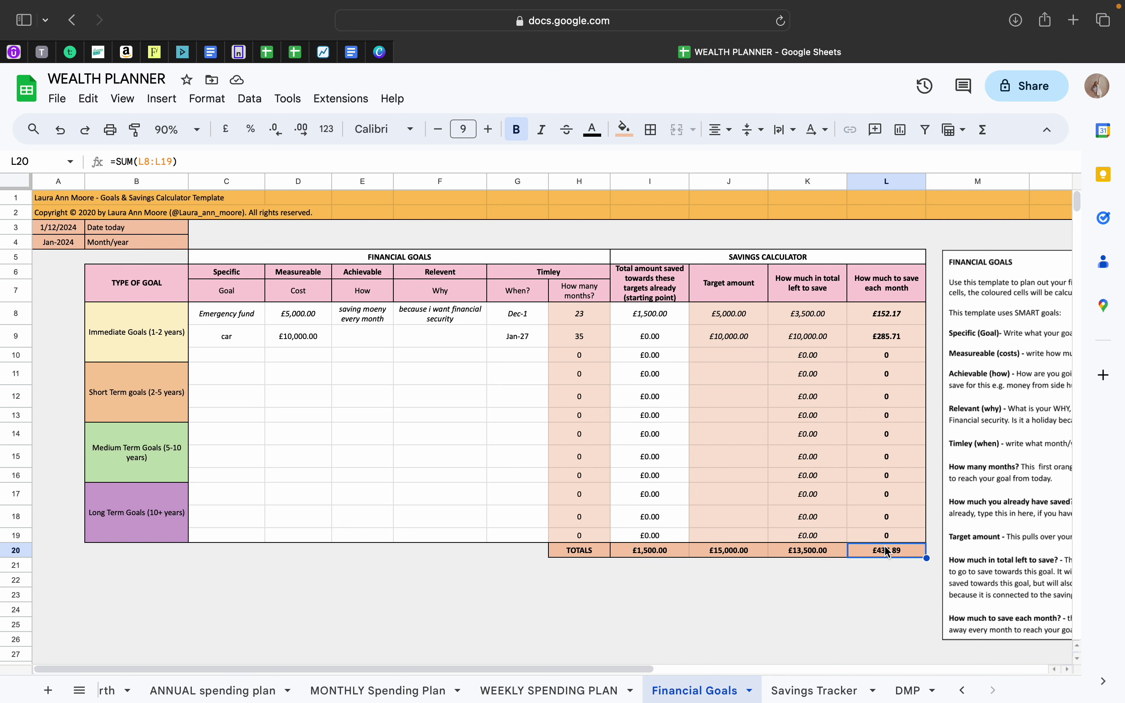
# Open the Savings Tracker sheet and examine both goals' names, goal amounts, saved so far, left to go and starting totals
pyautogui.click(819, 690)
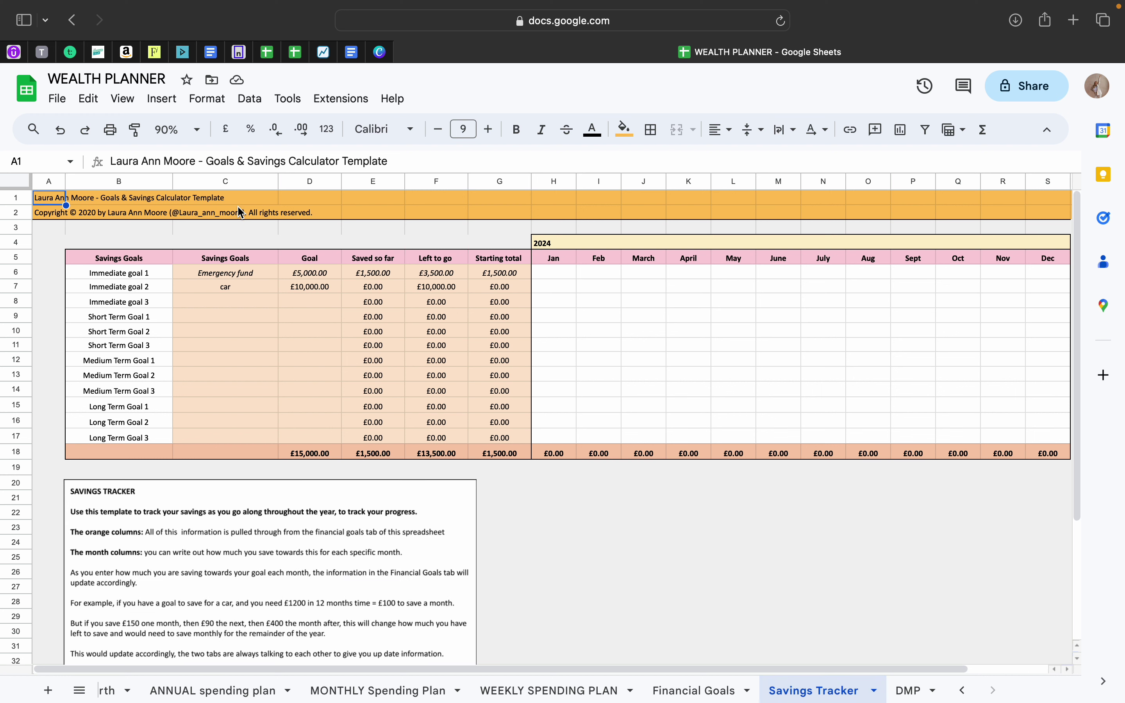
pyautogui.moveTo(220, 273); pyautogui.dragTo(226, 288)
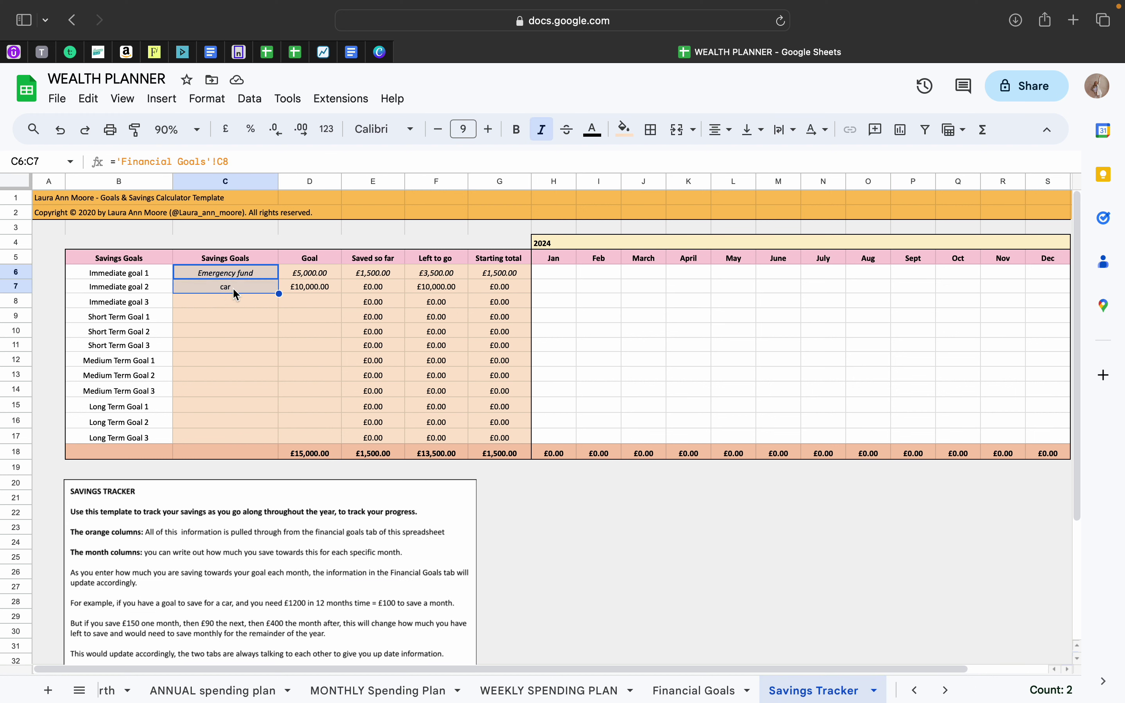
pyautogui.moveTo(302, 277); pyautogui.dragTo(304, 289)
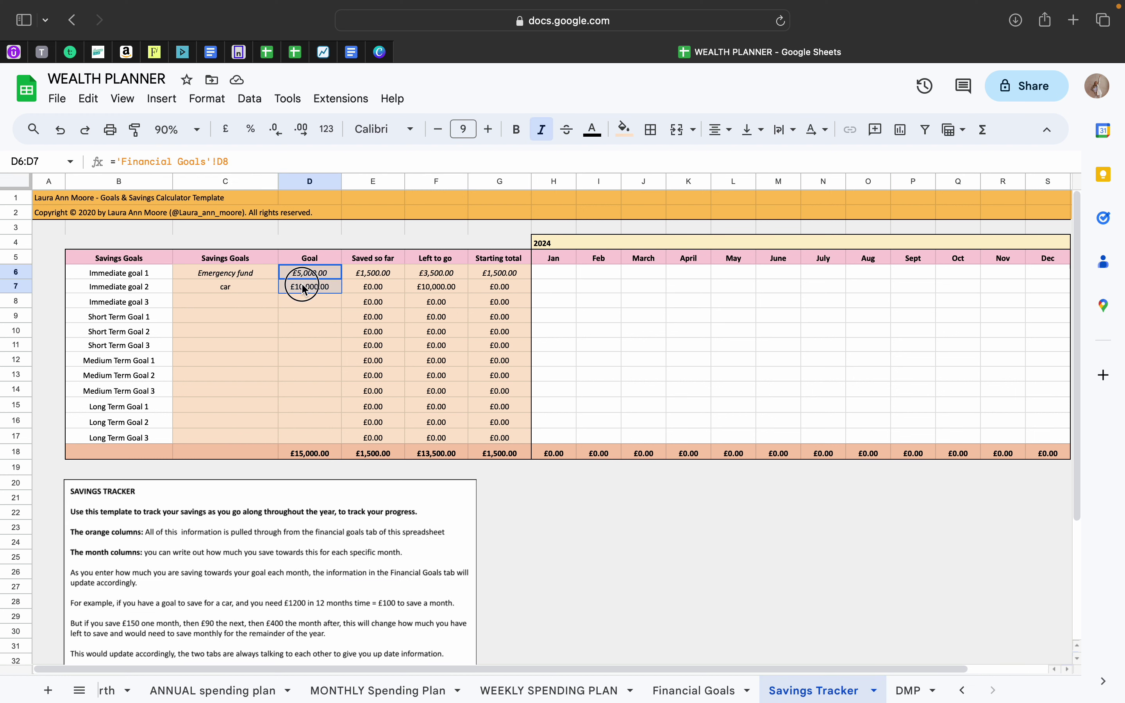
pyautogui.click(386, 276)
pyautogui.moveTo(389, 281); pyautogui.dragTo(444, 286)
pyautogui.click(442, 279)
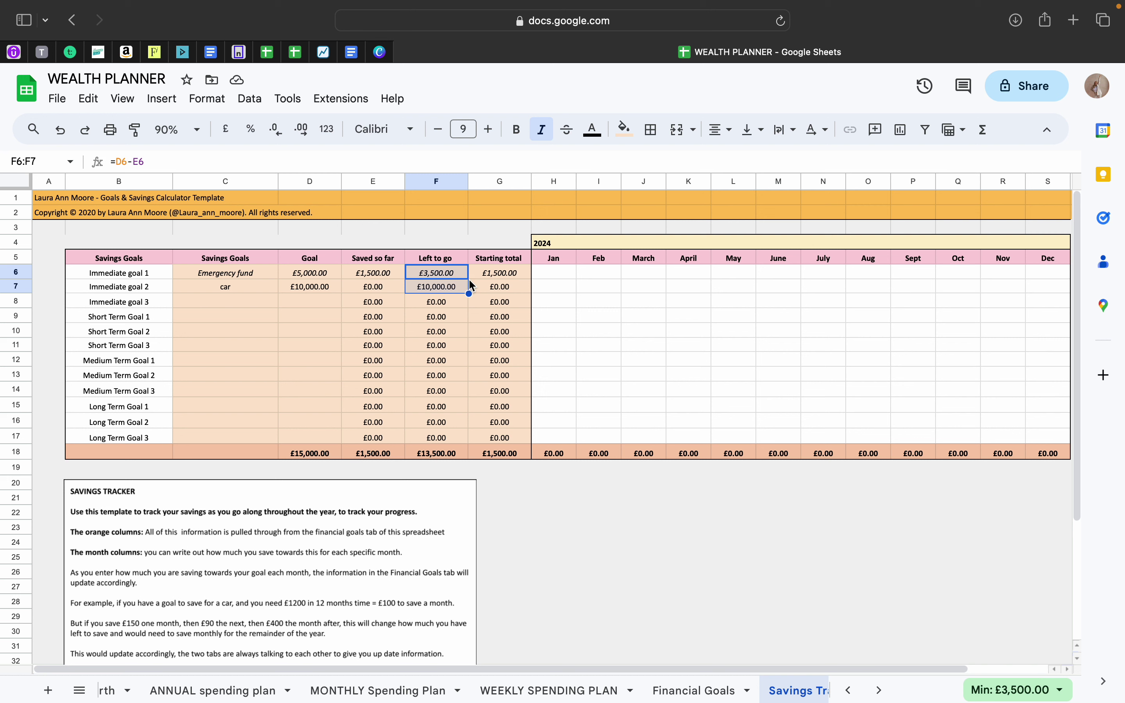
pyautogui.moveTo(511, 274); pyautogui.dragTo(511, 288)
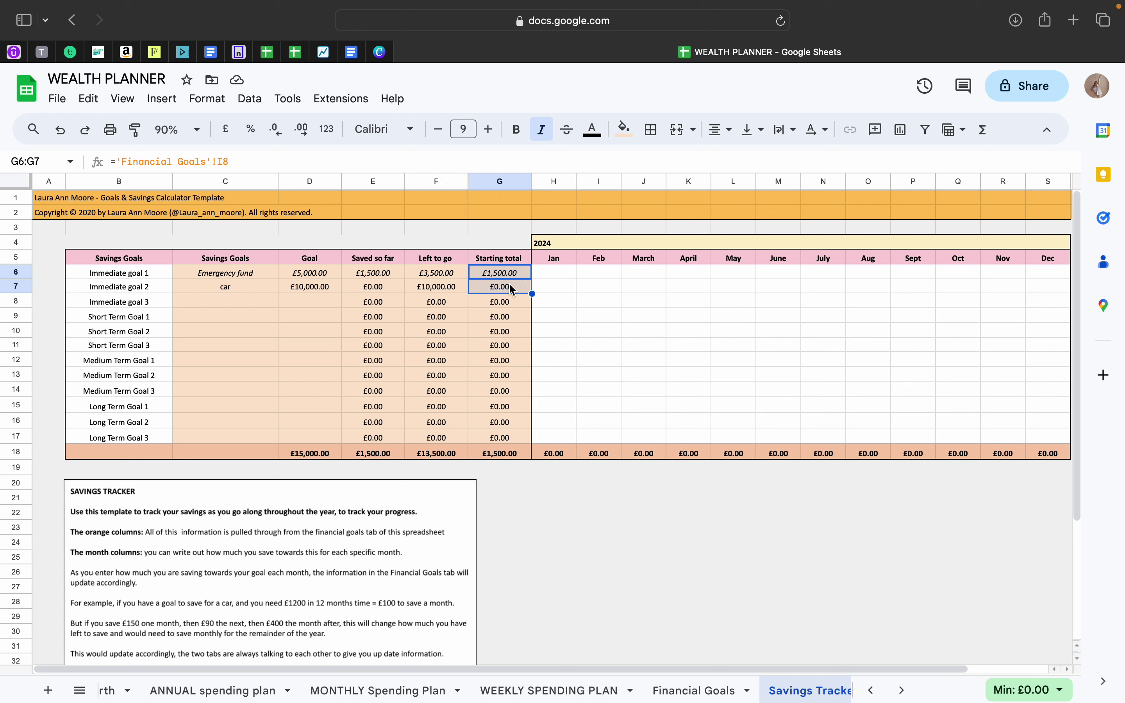
# Record January 2024 savings of 150 for the emergency fund and 200 for the car
pyautogui.click(550, 278)
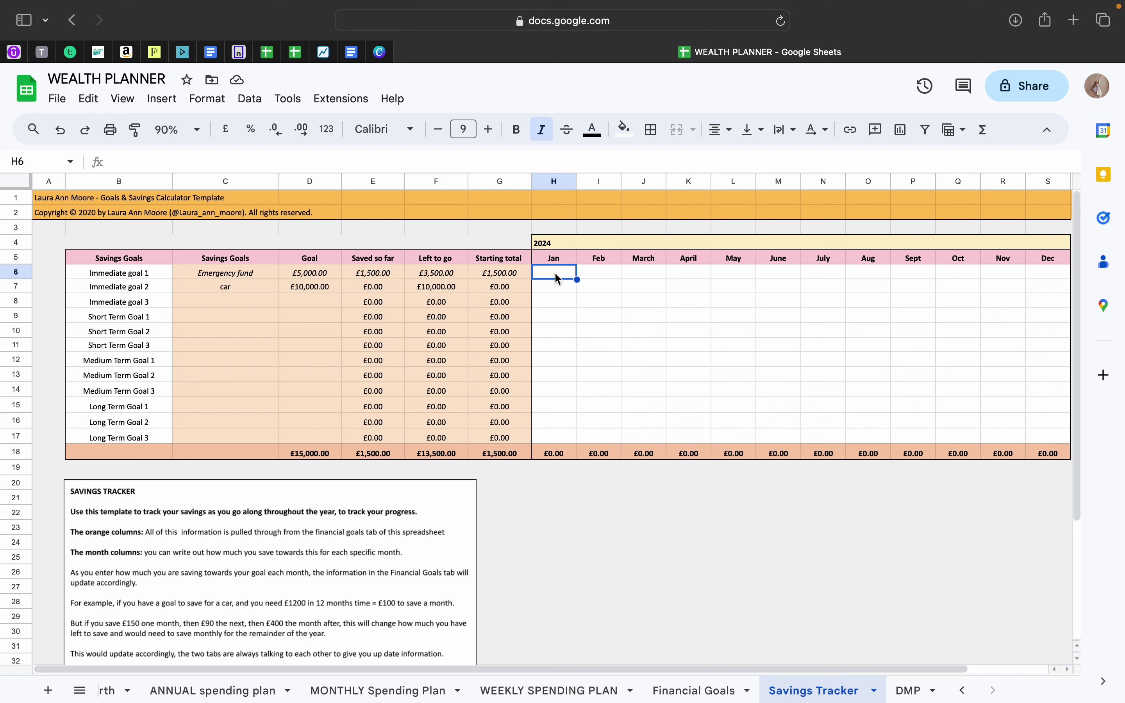
pyautogui.doubleClick(558, 279)
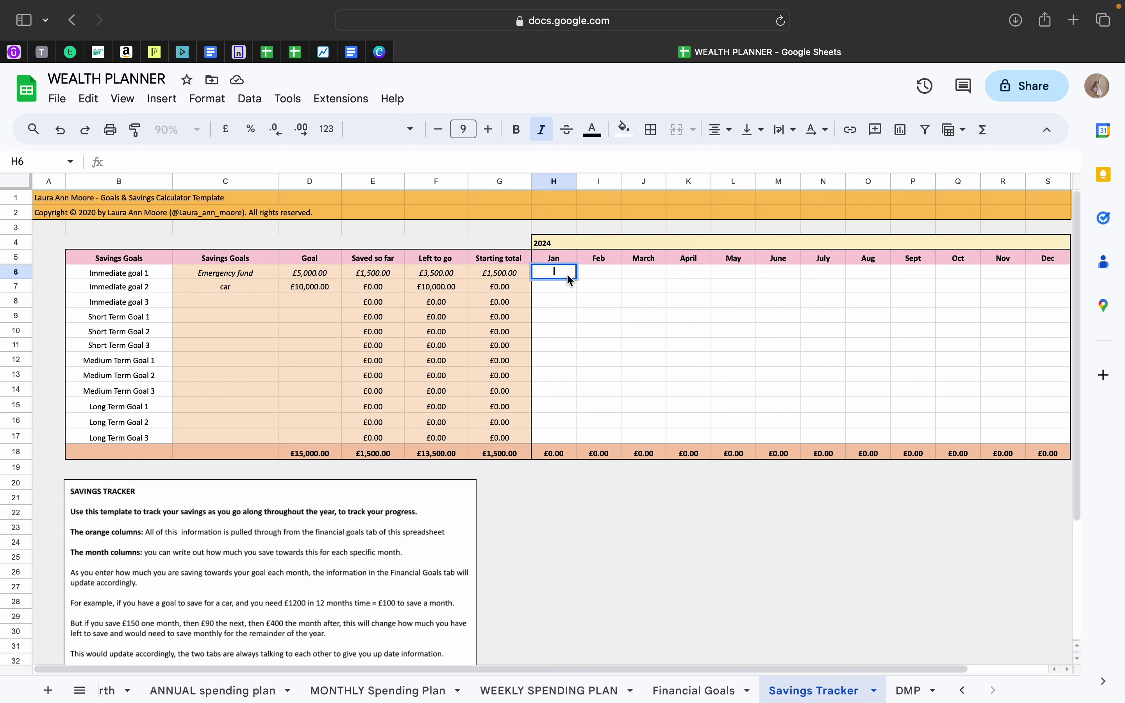
pyautogui.write('150')
pyautogui.press('Return')
pyautogui.write('200')
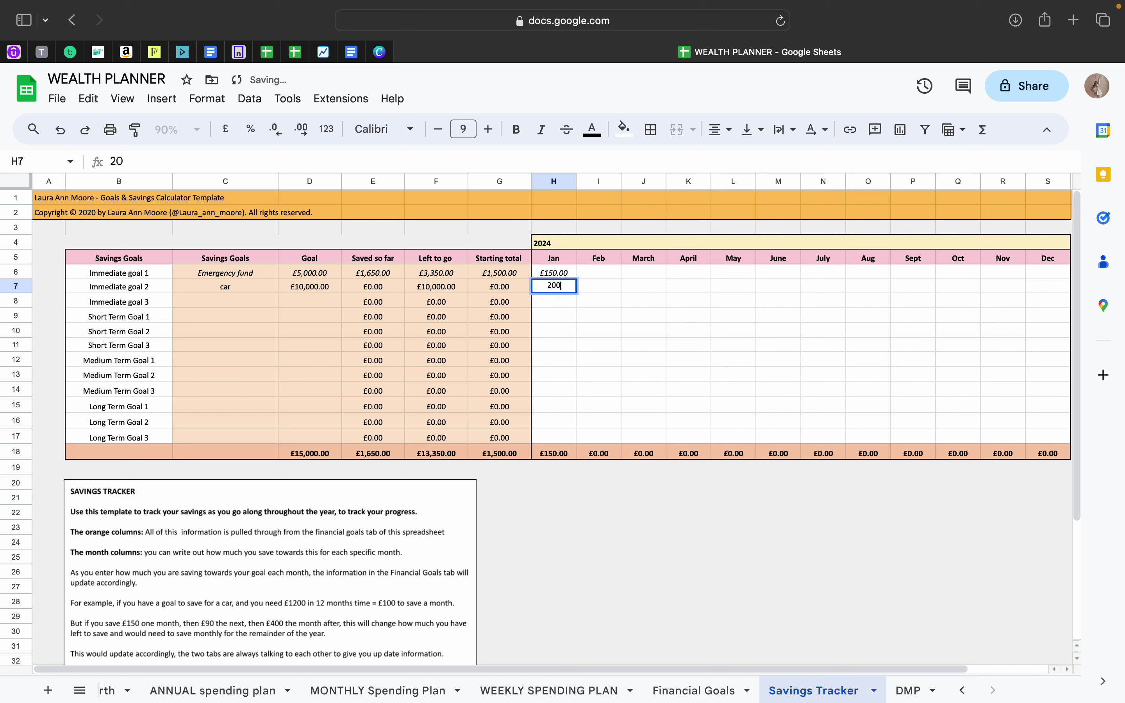
pyautogui.press('Return')
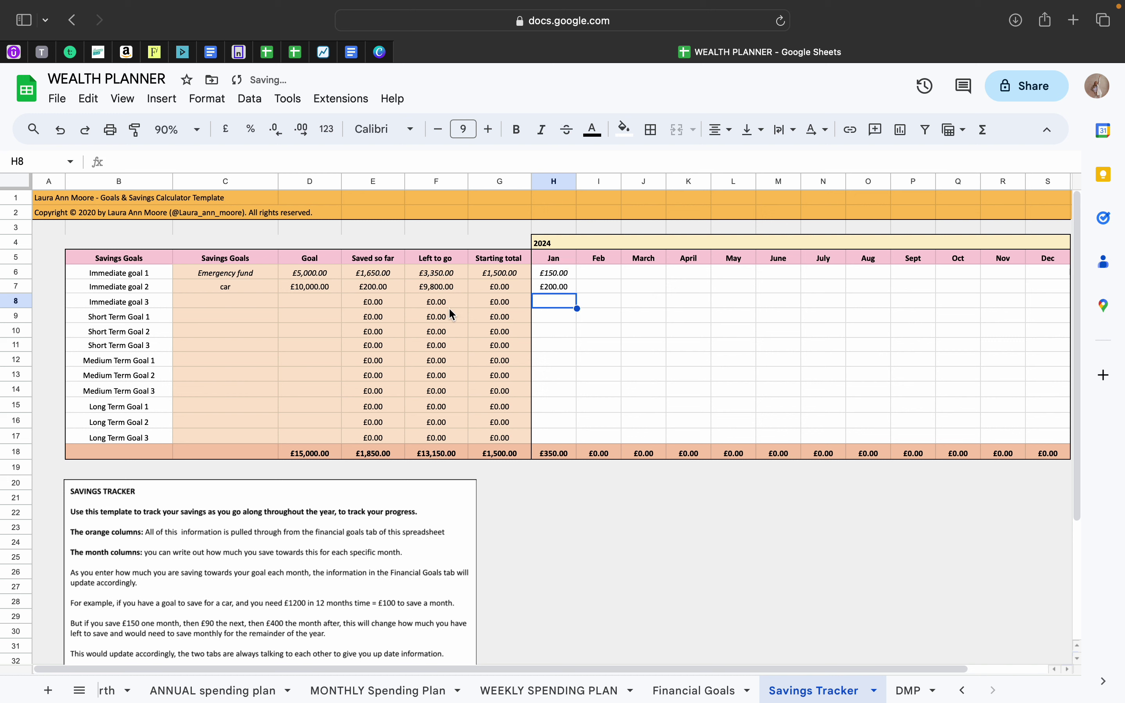
# Compare both goals' saved so far amounts with their January savings, including the emergency fund's starting total
pyautogui.moveTo(403, 263); pyautogui.dragTo(431, 281)
pyautogui.click(384, 259)
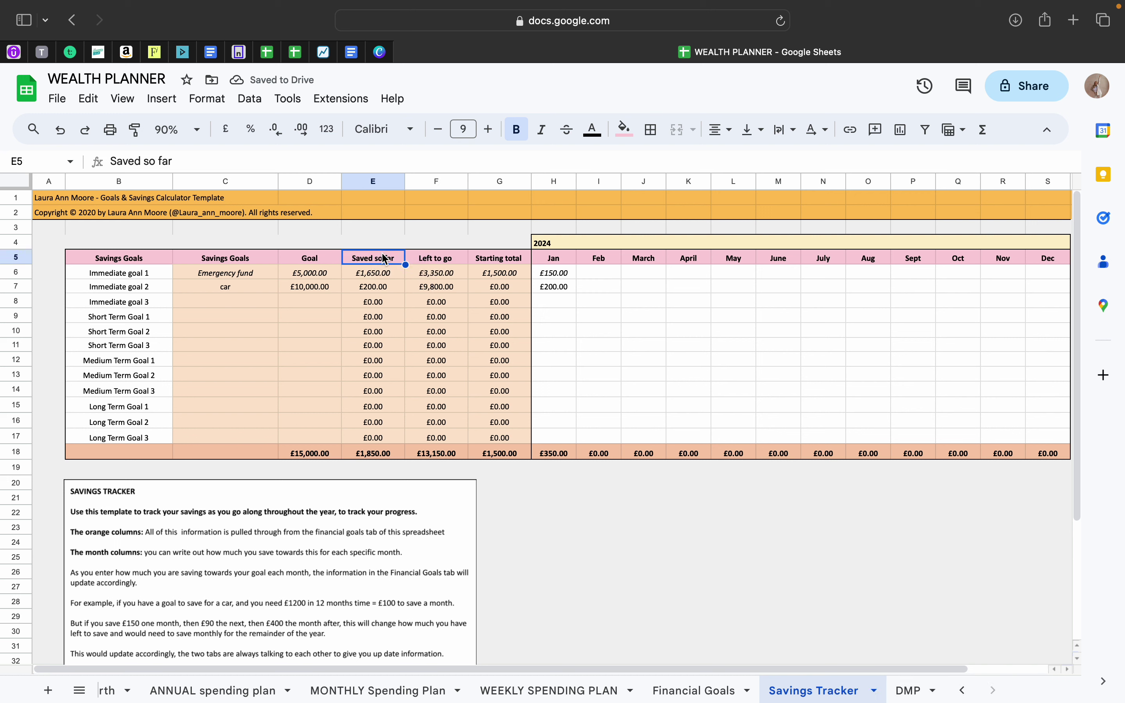
pyautogui.click(385, 277)
pyautogui.click(497, 273)
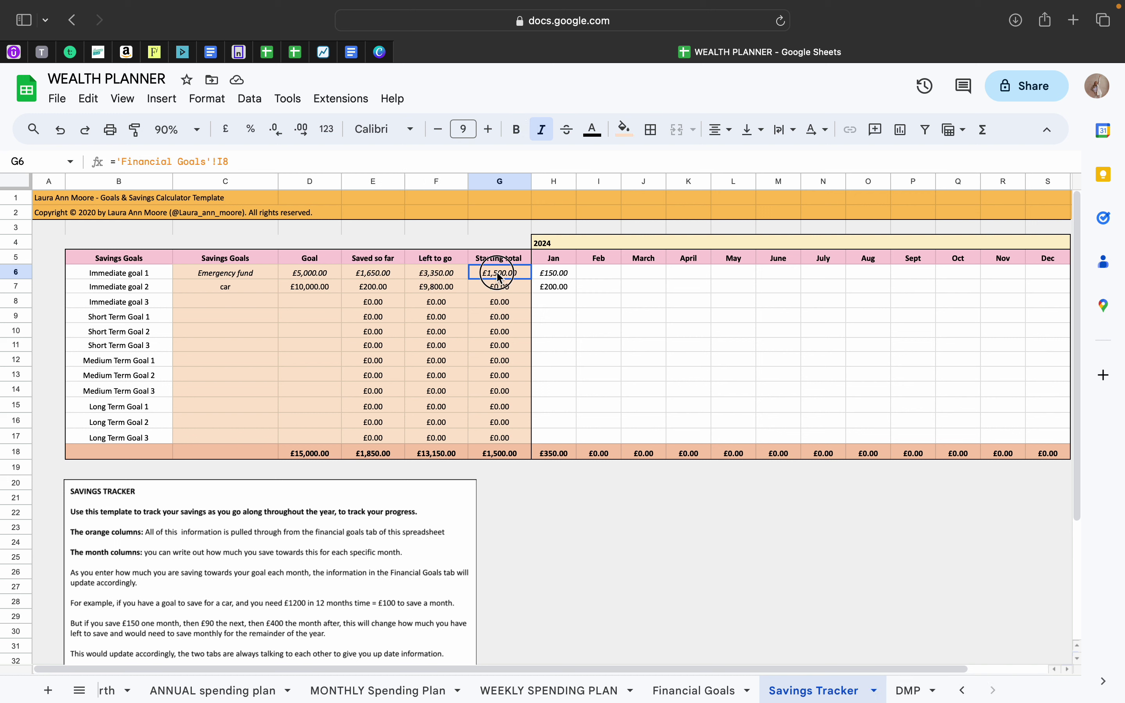
pyautogui.click(556, 276)
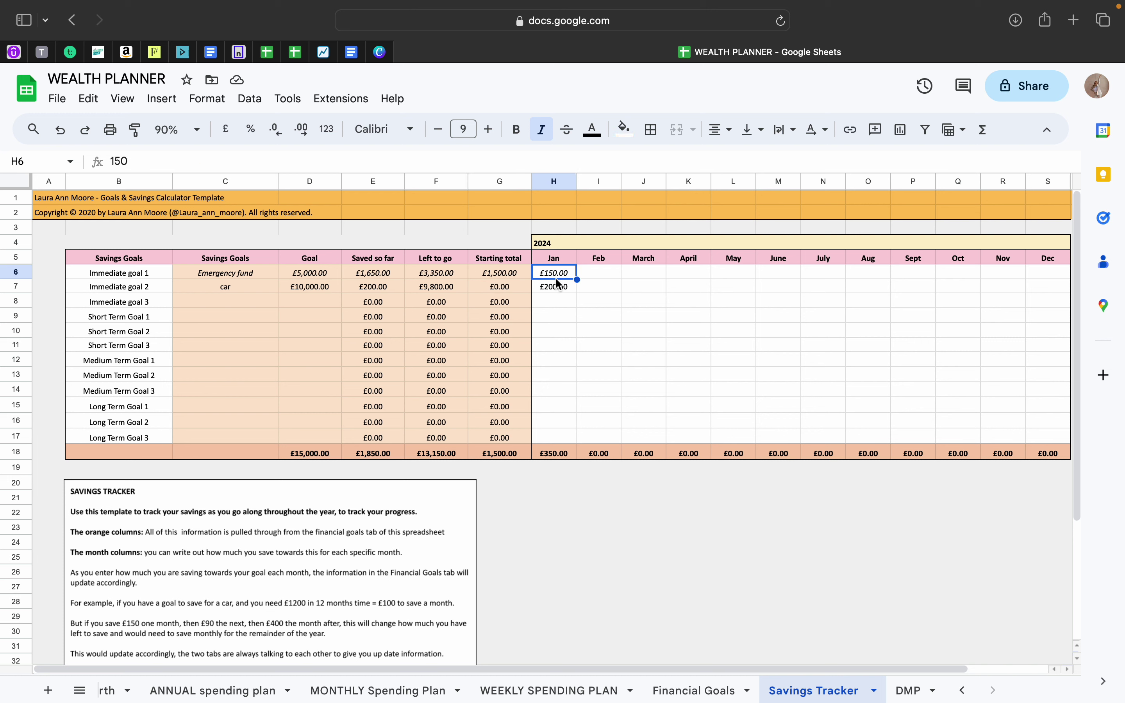
pyautogui.click(377, 287)
pyautogui.click(567, 286)
# Record February savings of 400 for the emergency fund and 100 for the car
pyautogui.click(587, 275)
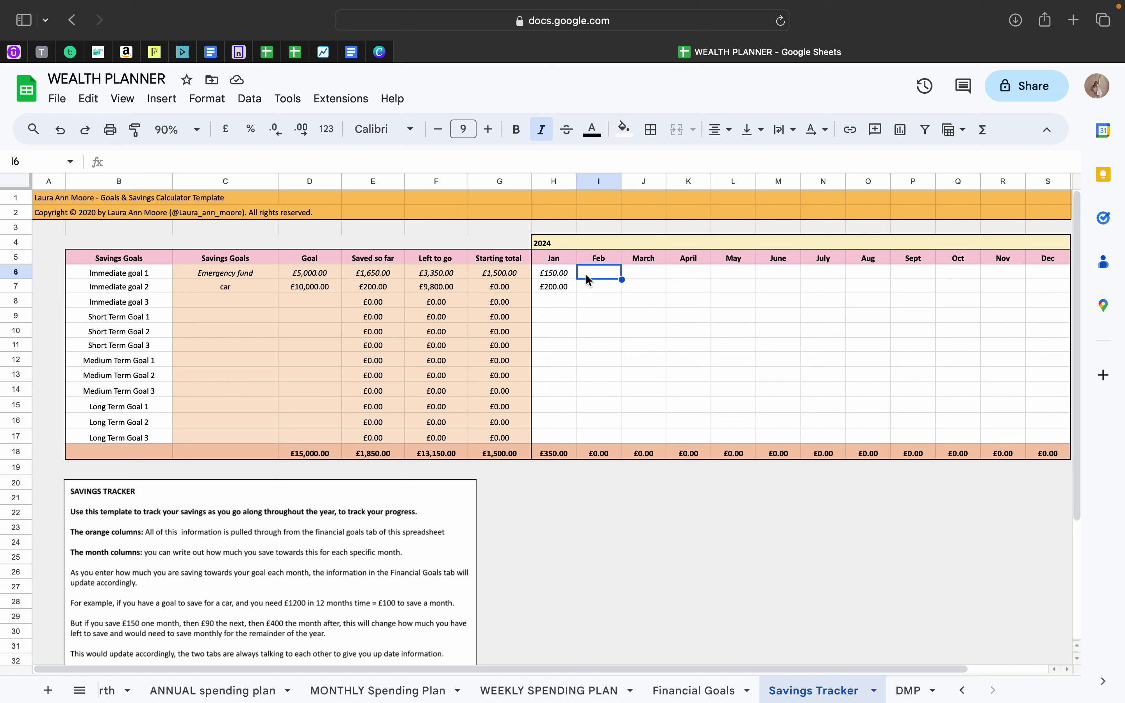
pyautogui.write('400')
pyautogui.press('Return')
pyautogui.write('100')
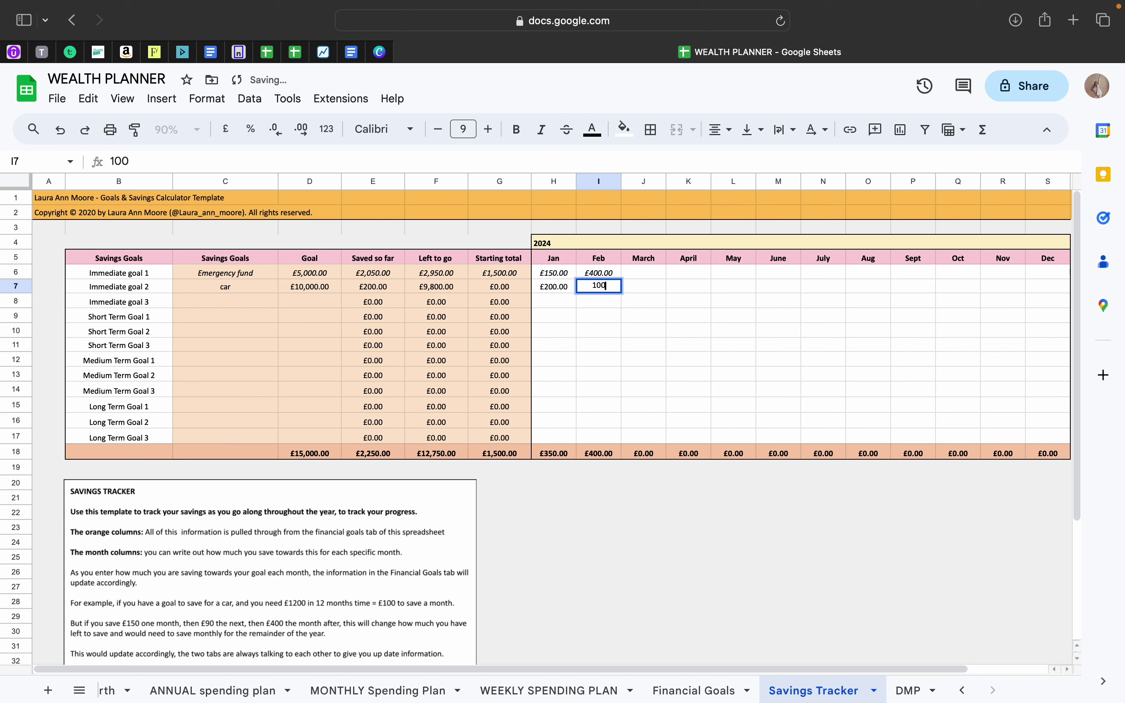
# Record March savings of 200 for the emergency fund and 150 for the car
pyautogui.click(643, 272)
pyautogui.press('BackSpace')
pyautogui.press('BackSpace')
pyautogui.press('BackSpace')
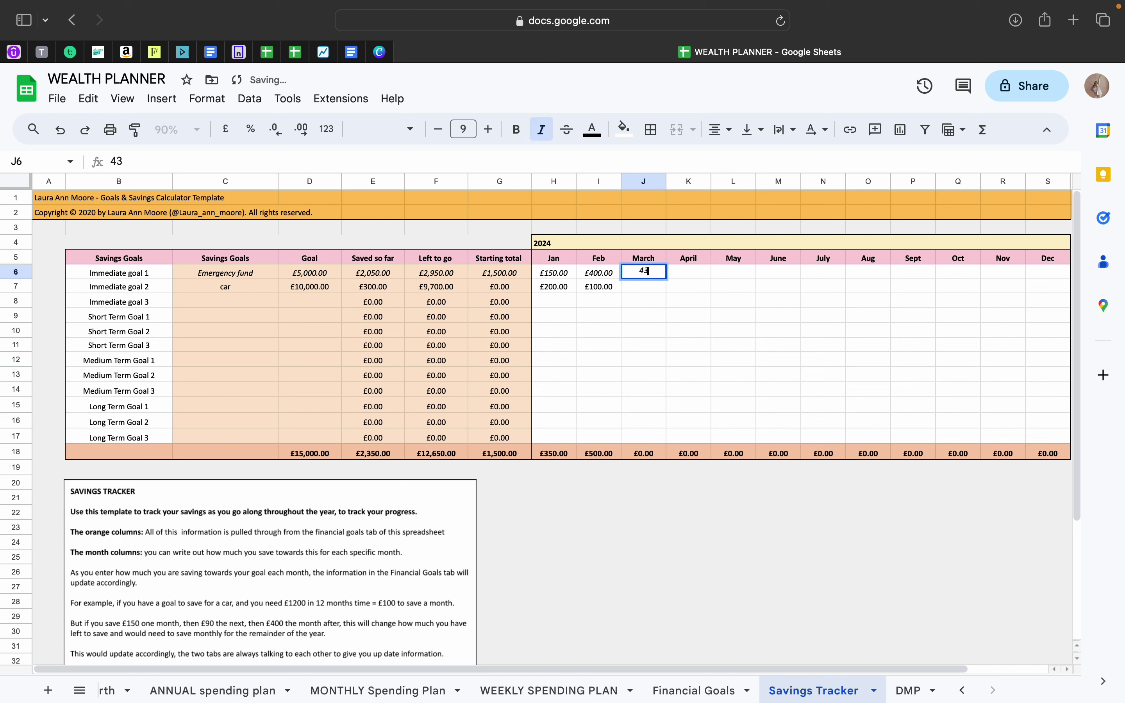
pyautogui.write('200')
pyautogui.press('Return')
pyautogui.write('150')
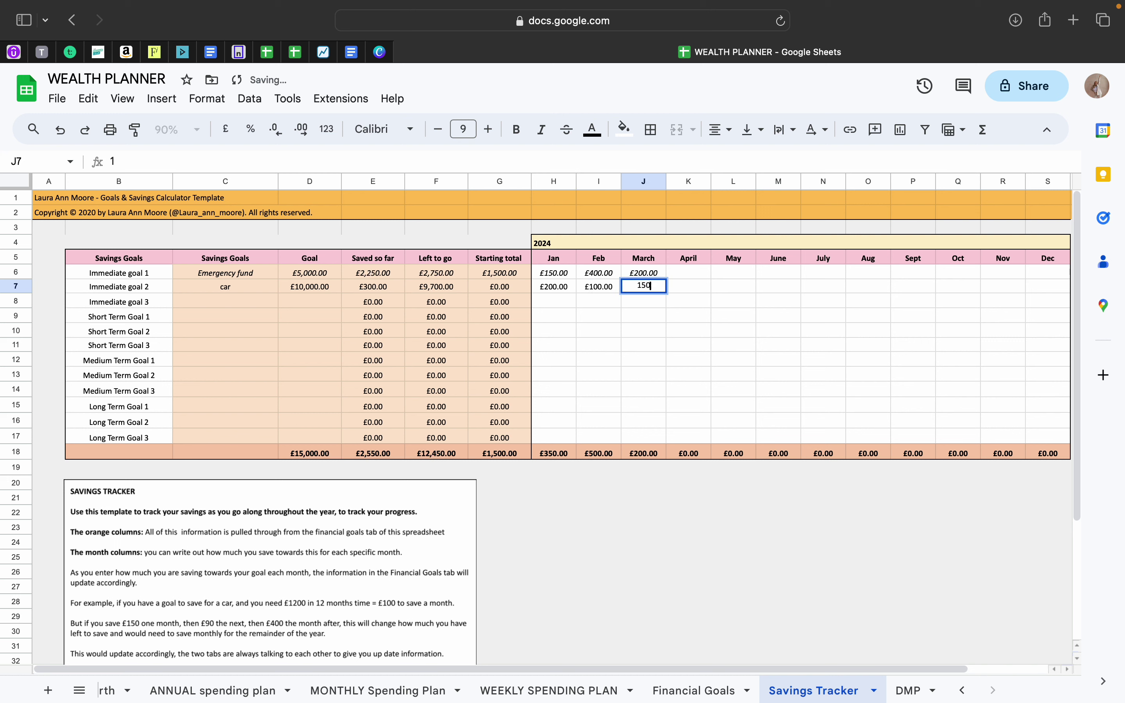
pyautogui.press('Tab')
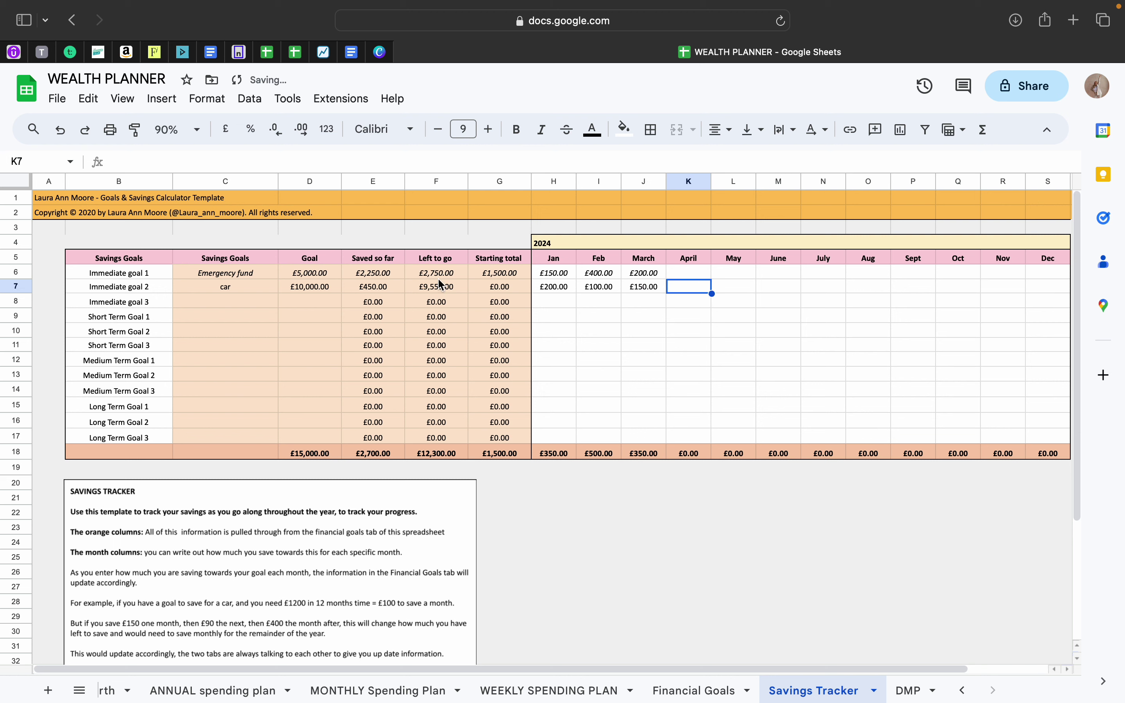
# Review both goals' saved, left to go and starting amounts, and check the amounts left to save on the Financial Goals sheet
pyautogui.moveTo(399, 276); pyautogui.dragTo(486, 288)
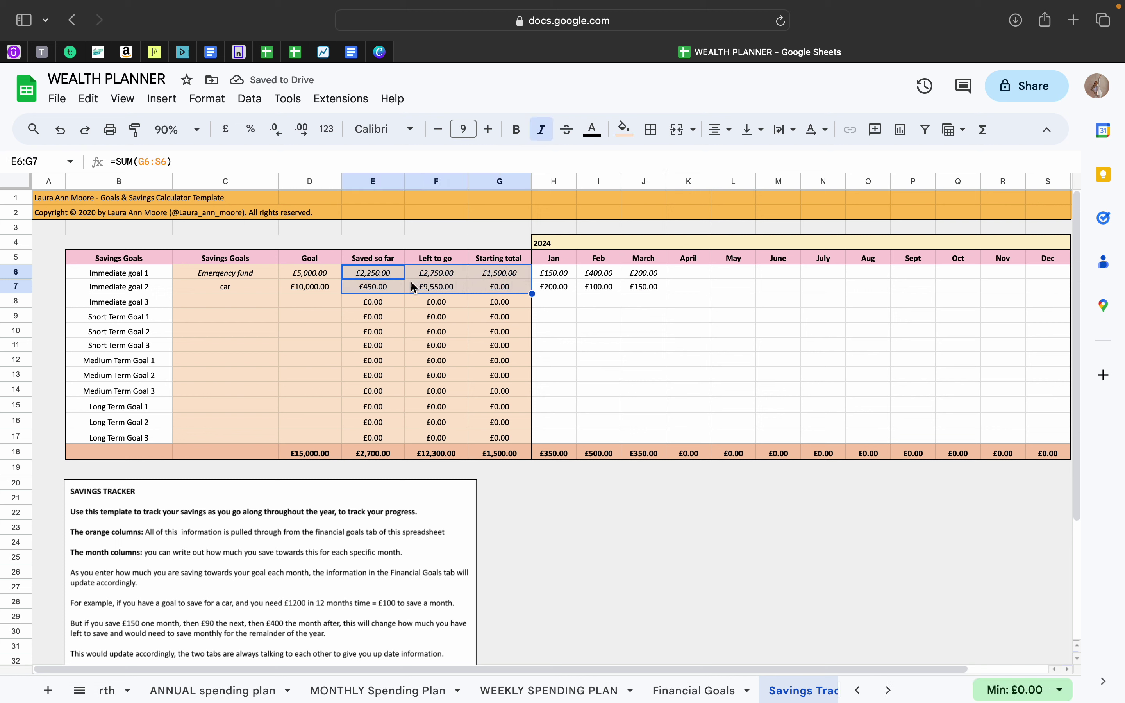
pyautogui.moveTo(389, 278); pyautogui.dragTo(501, 285)
pyautogui.click(686, 693)
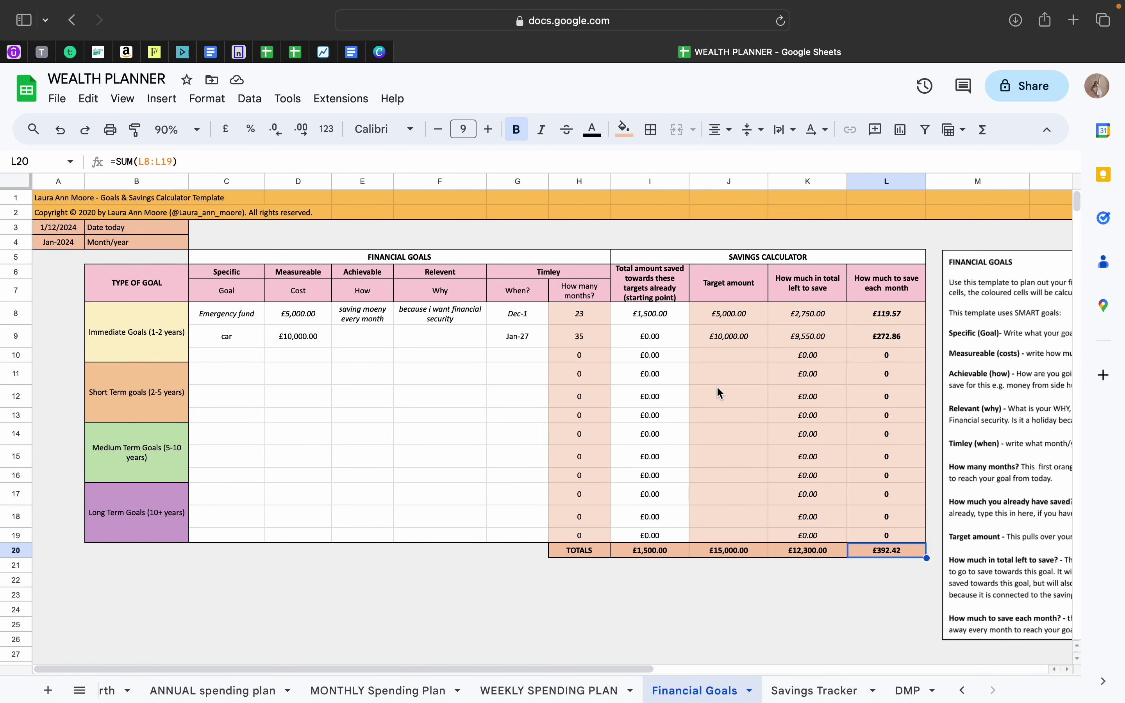
pyautogui.click(819, 321)
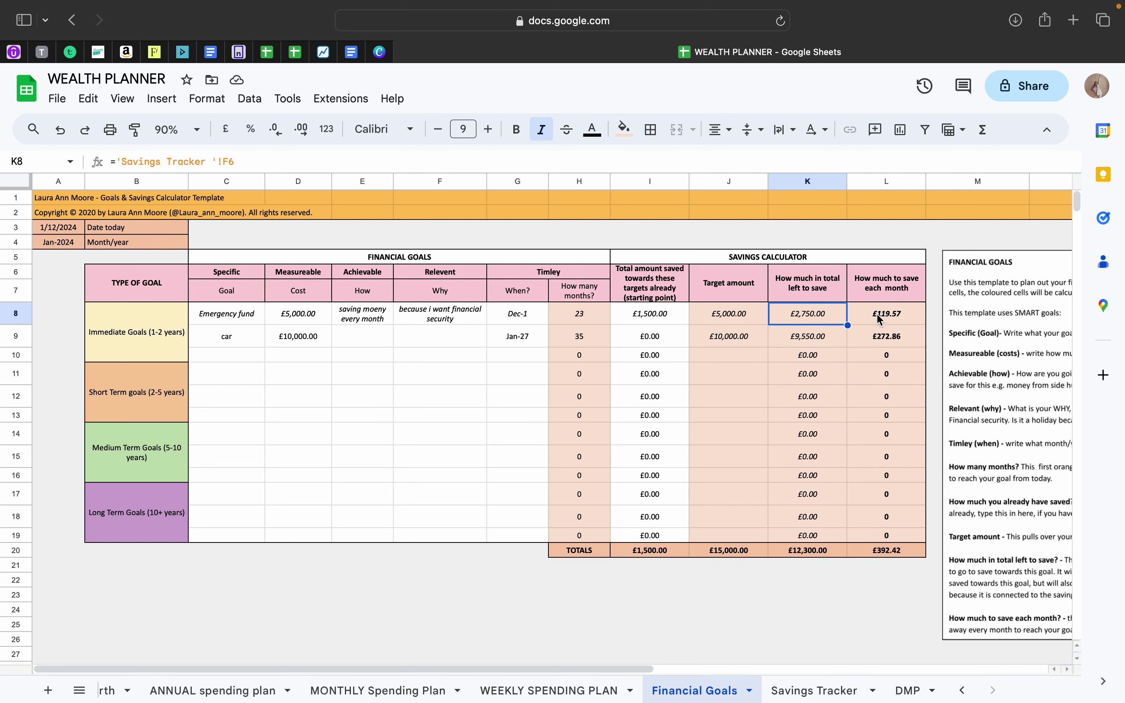
pyautogui.click(789, 281)
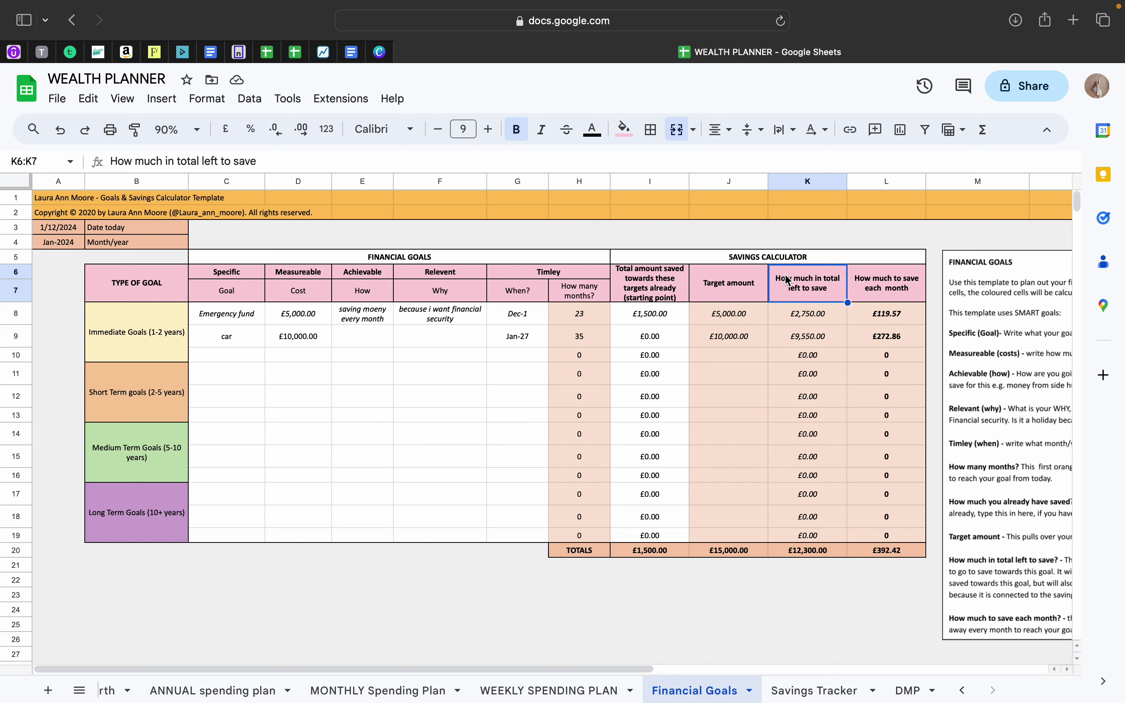
pyautogui.moveTo(808, 319); pyautogui.dragTo(807, 333)
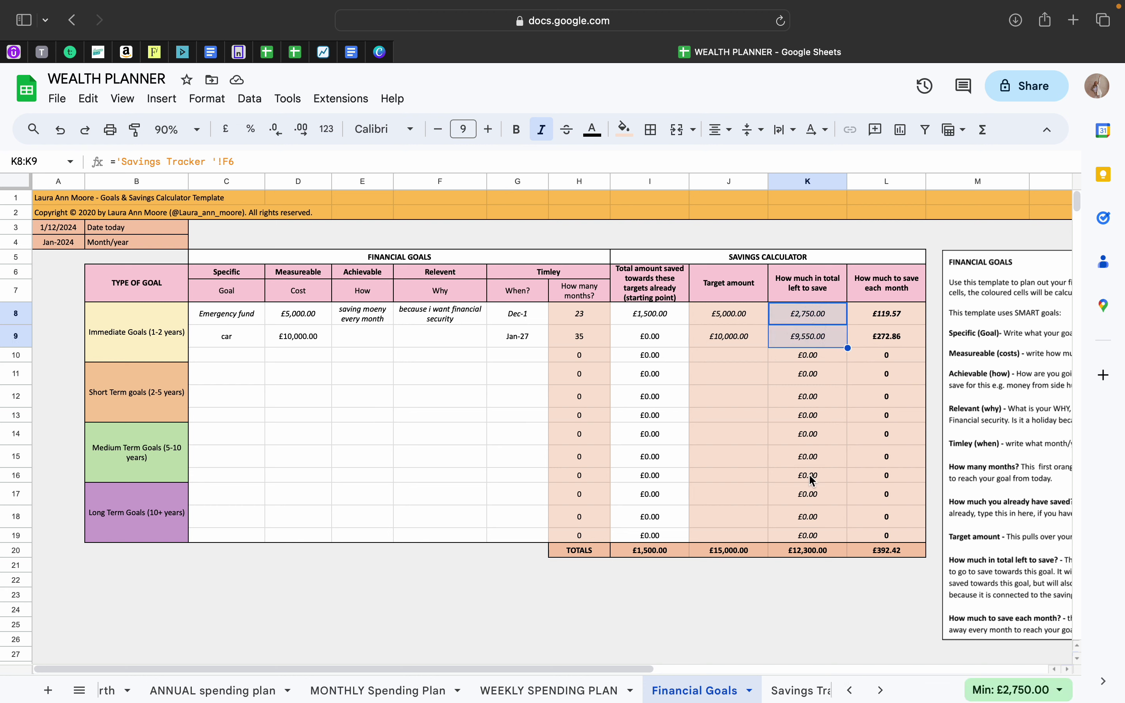
# Compare both goals' saved so far amounts and January to March savings with the total and monthly amounts left to save on Financial Goals
pyautogui.click(800, 690)
pyautogui.moveTo(367, 276); pyautogui.dragTo(367, 286)
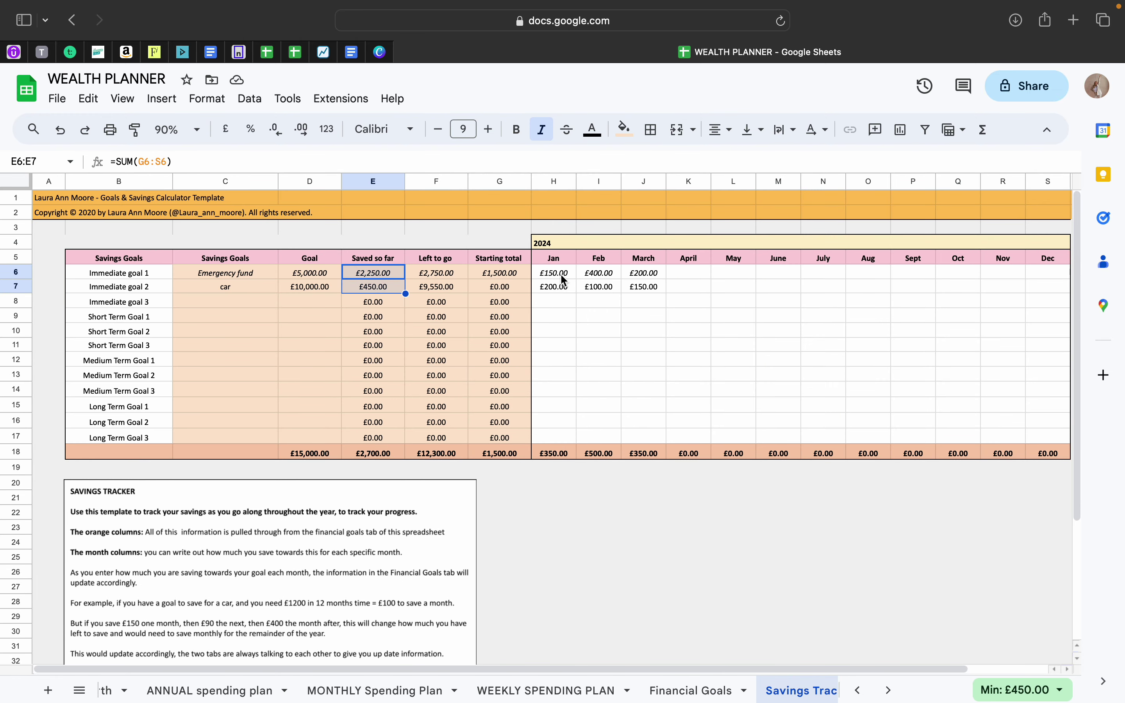
pyautogui.moveTo(554, 274); pyautogui.dragTo(658, 288)
pyautogui.click(722, 698)
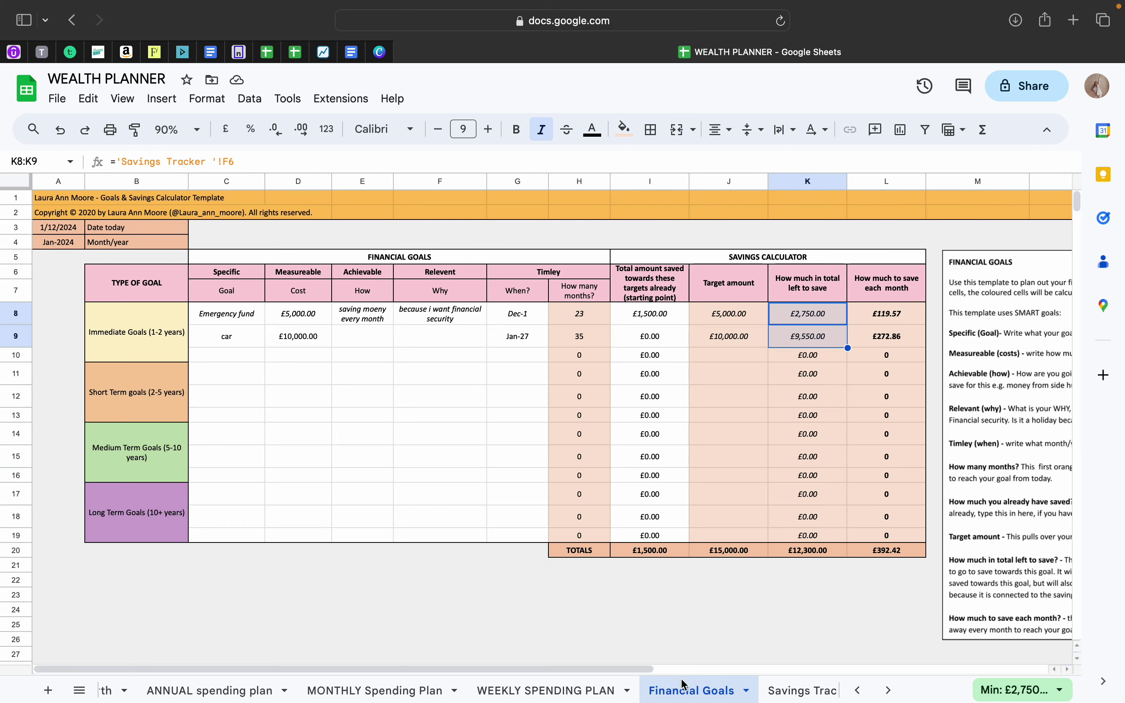
pyautogui.click(808, 691)
pyautogui.click(633, 693)
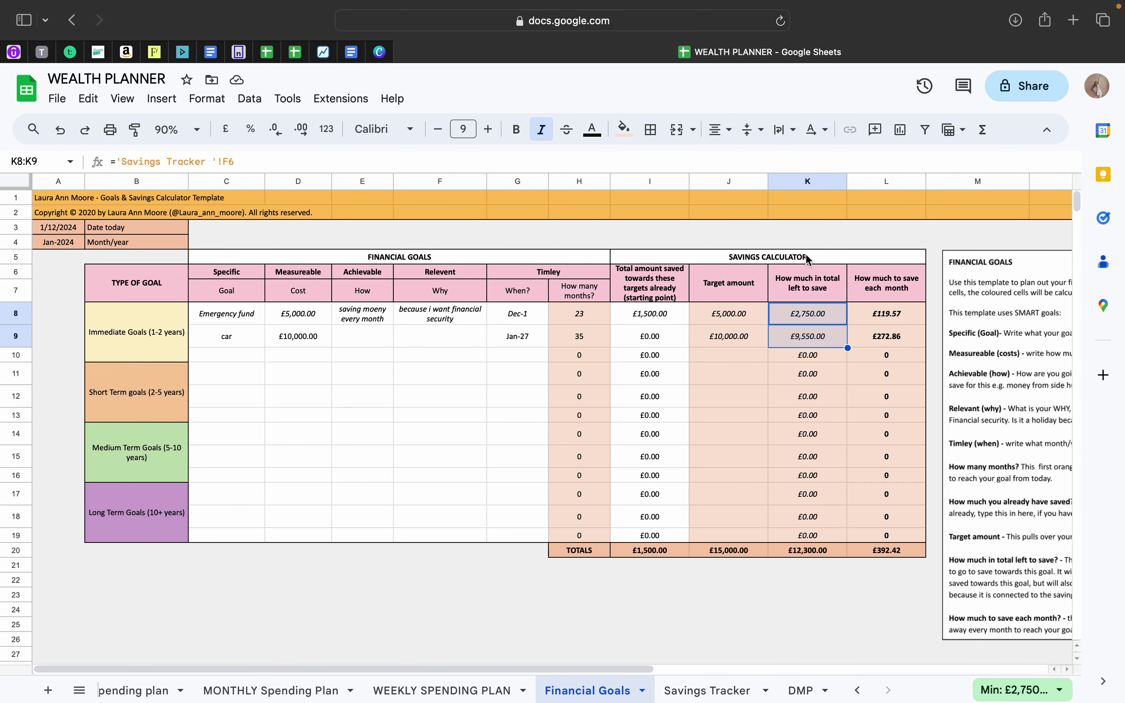
pyautogui.moveTo(818, 316); pyautogui.dragTo(830, 343)
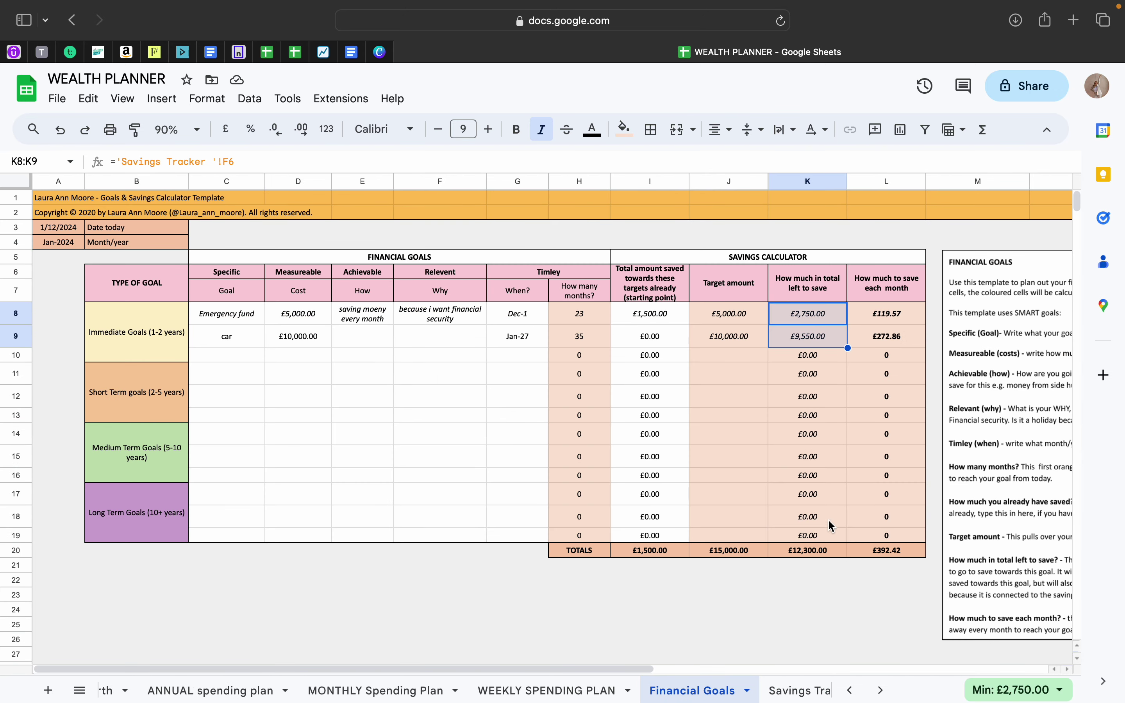
pyautogui.moveTo(918, 321); pyautogui.dragTo(914, 338)
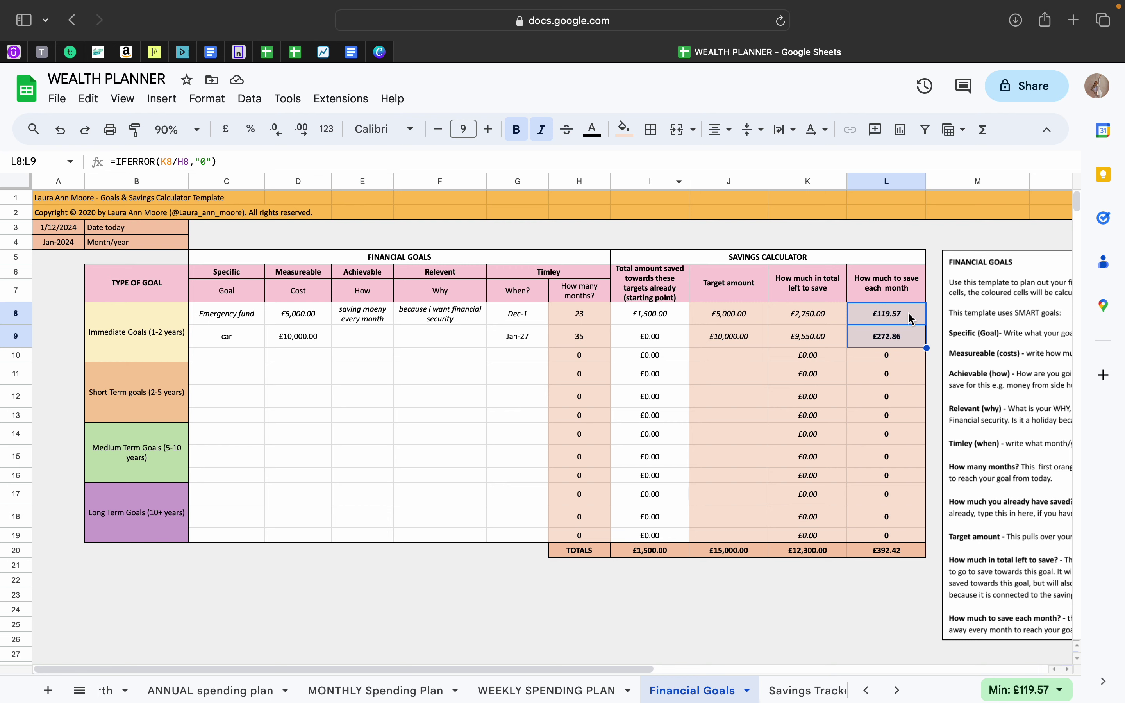
# Review both goals' starting points and required monthly savings on Financial Goals, then the January to March entries in the Savings Tracker
pyautogui.click(797, 691)
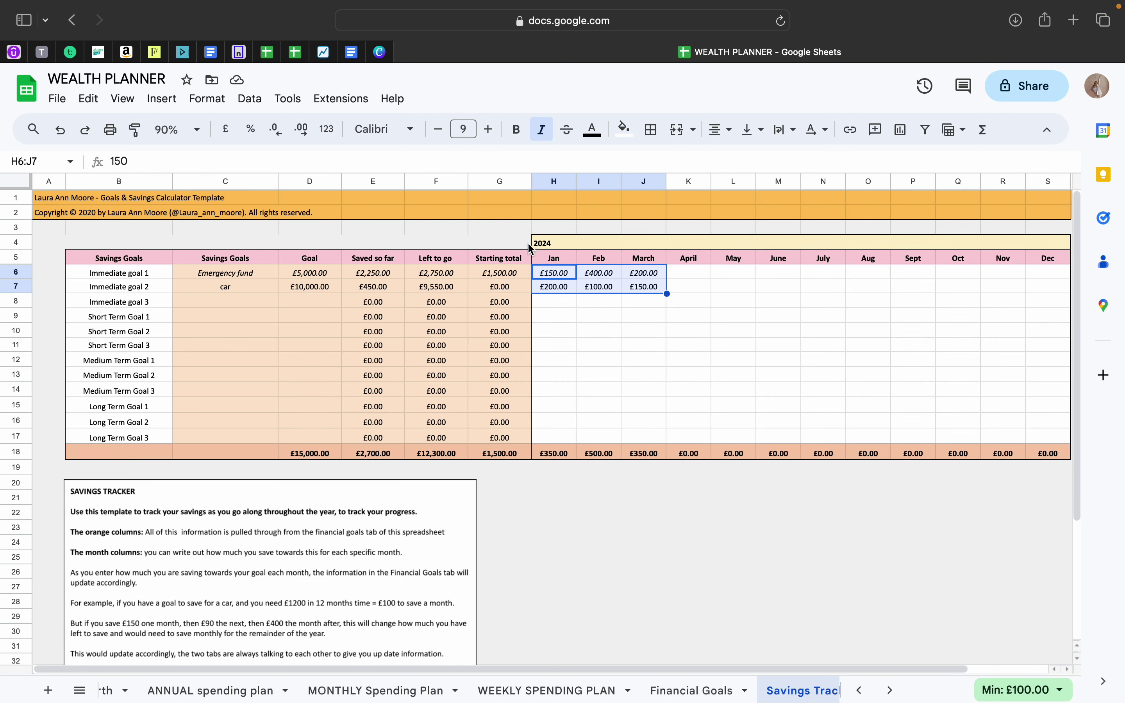
pyautogui.click(692, 691)
pyautogui.moveTo(768, 257); pyautogui.dragTo(176, 548)
pyautogui.moveTo(646, 321); pyautogui.dragTo(637, 337)
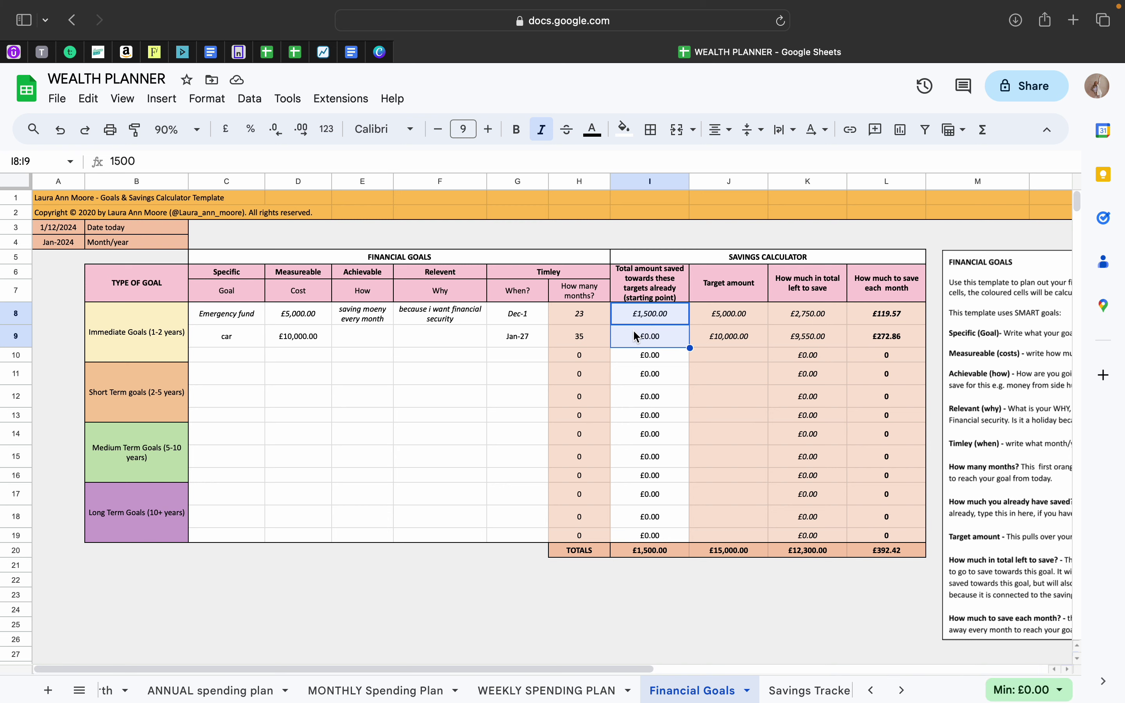
pyautogui.moveTo(760, 322); pyautogui.dragTo(908, 349)
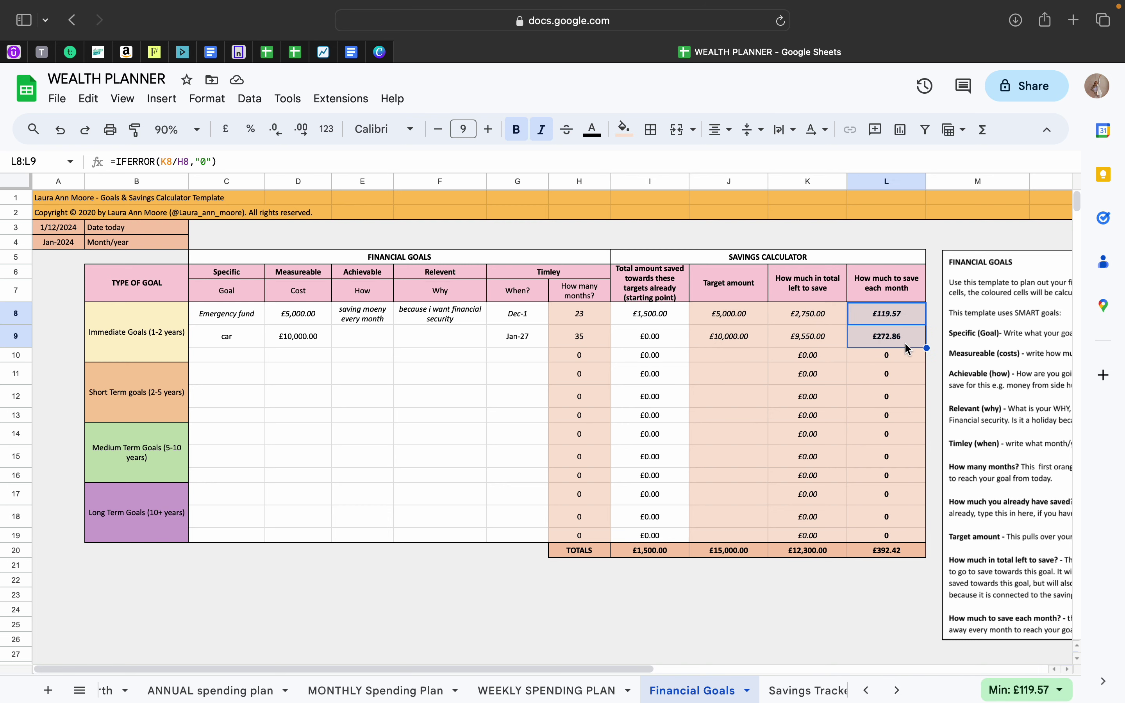
pyautogui.click(822, 694)
pyautogui.moveTo(545, 276); pyautogui.dragTo(666, 288)
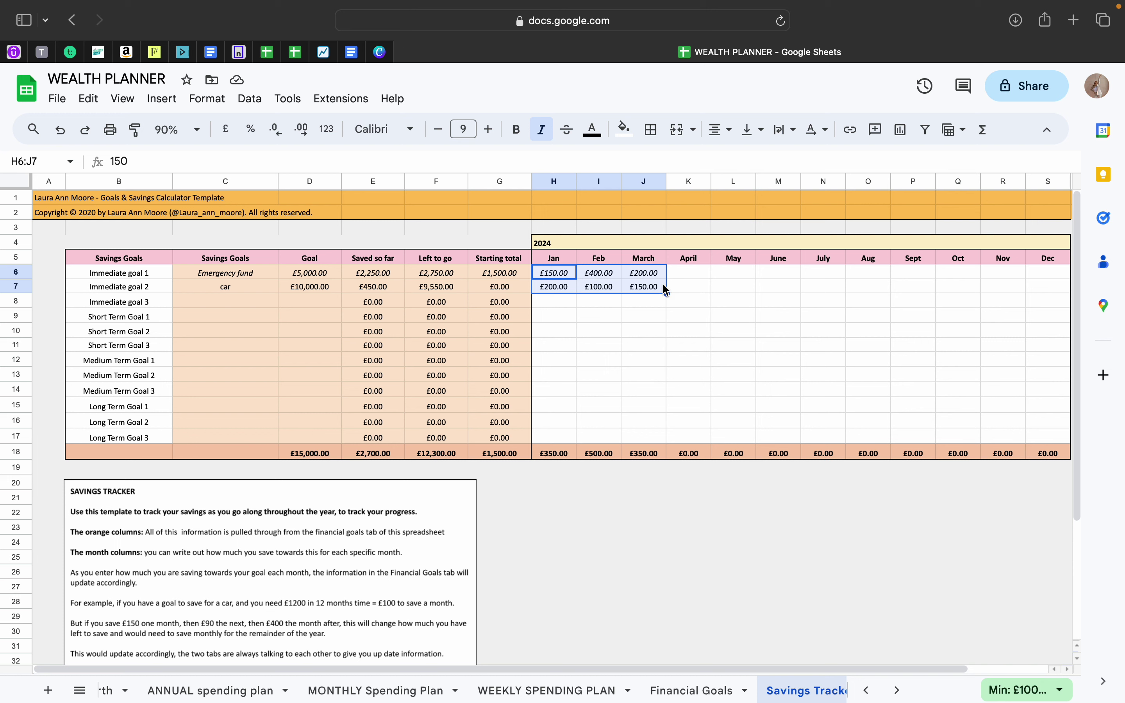